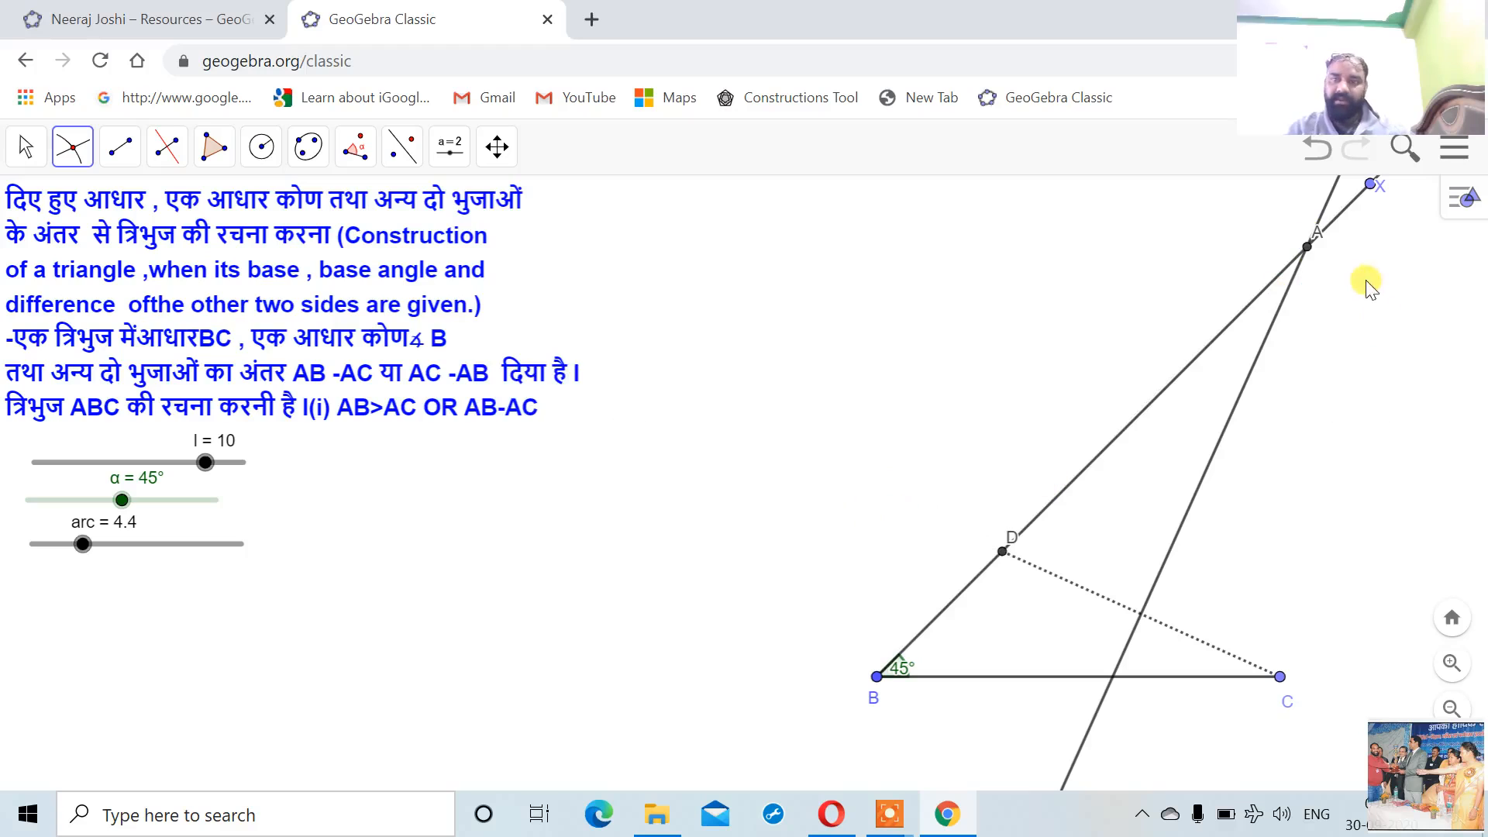
Move point A's label clear of the crossing lines and draw a segment from A to C.
left_click(24, 149)
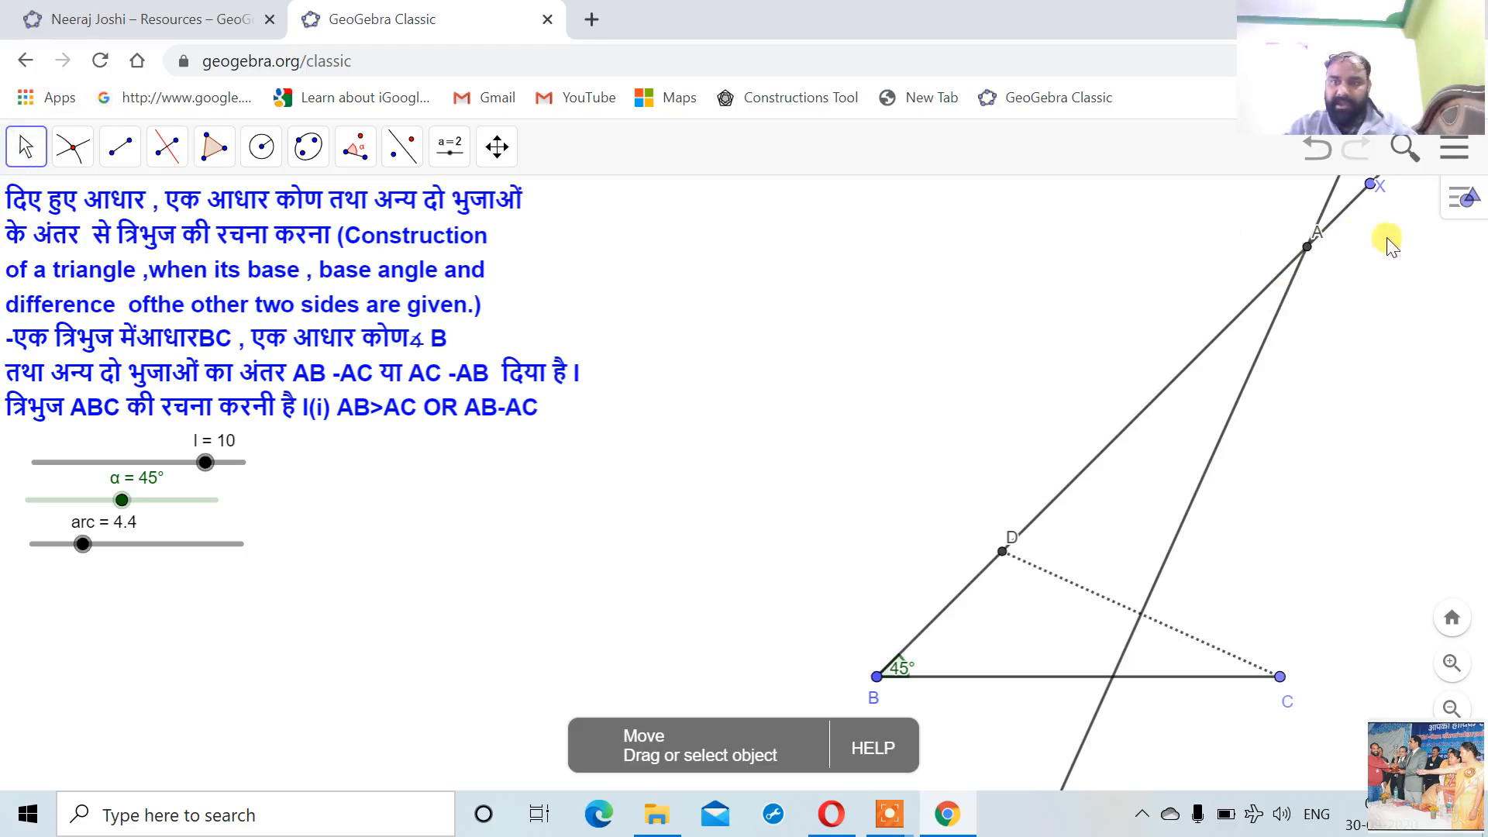
left_click_drag(1308, 241, 1290, 235)
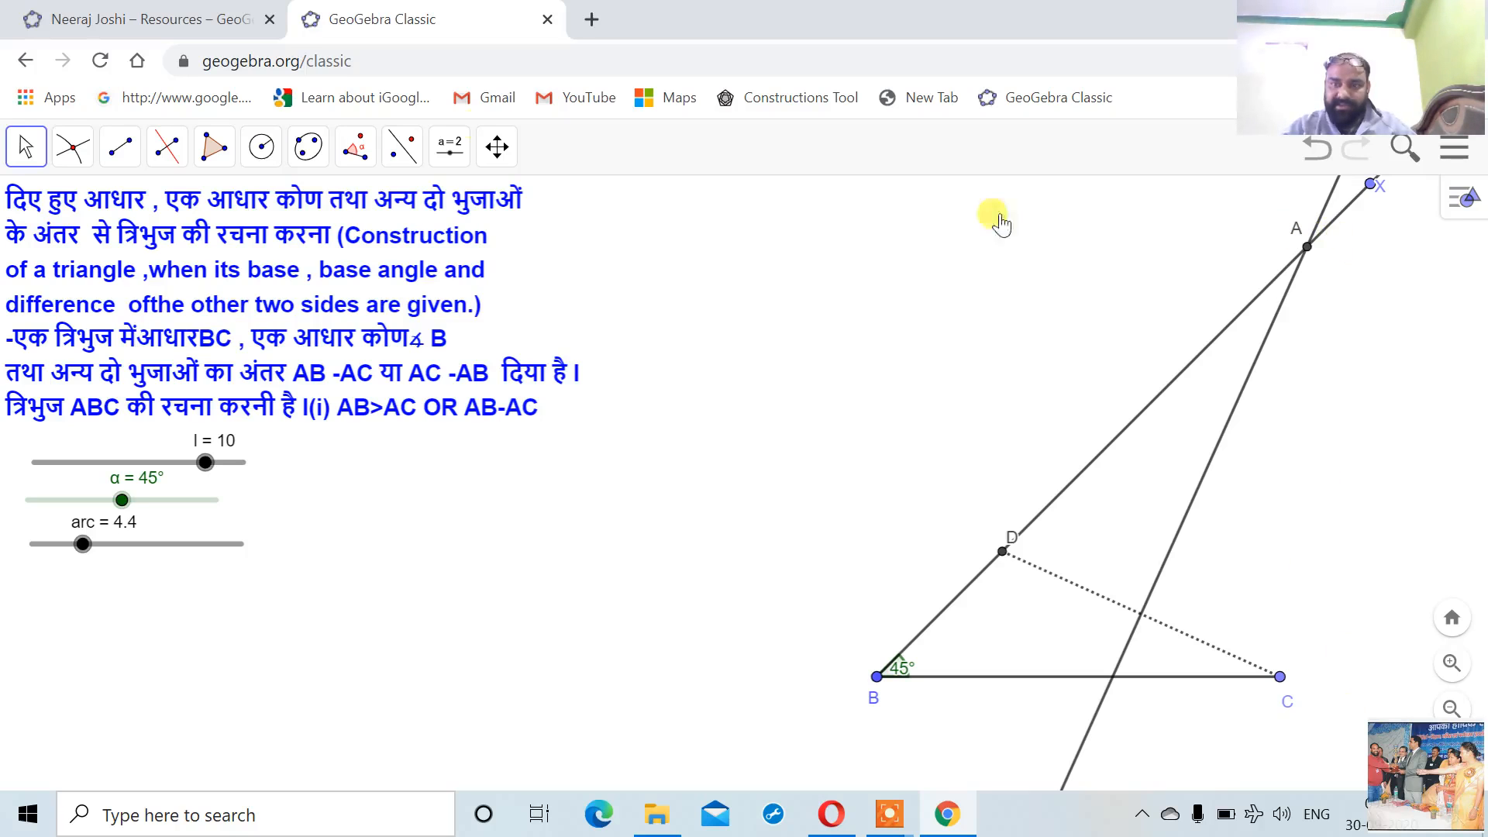
left_click(118, 149)
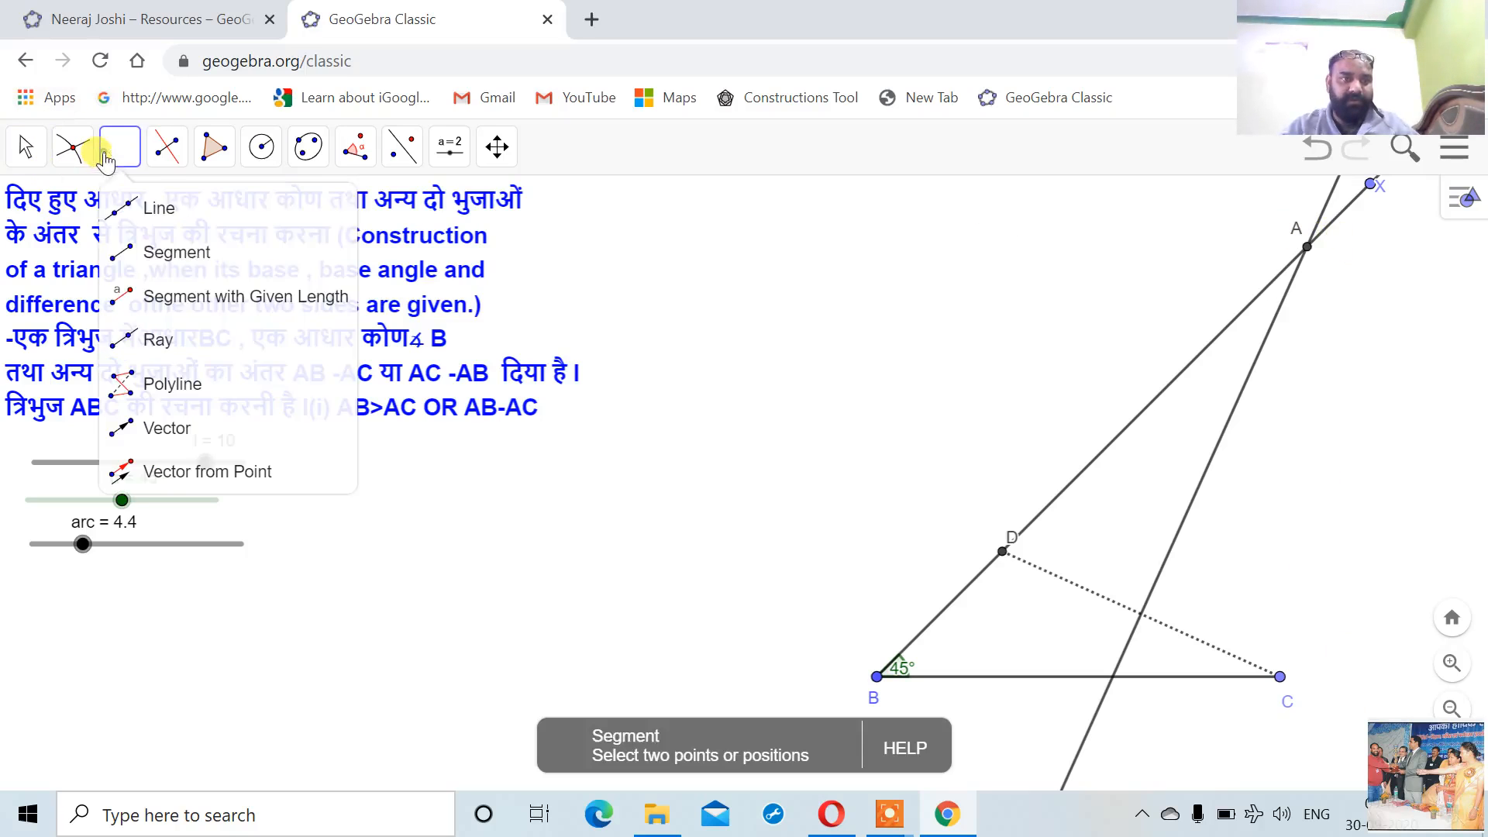
left_click(143, 250)
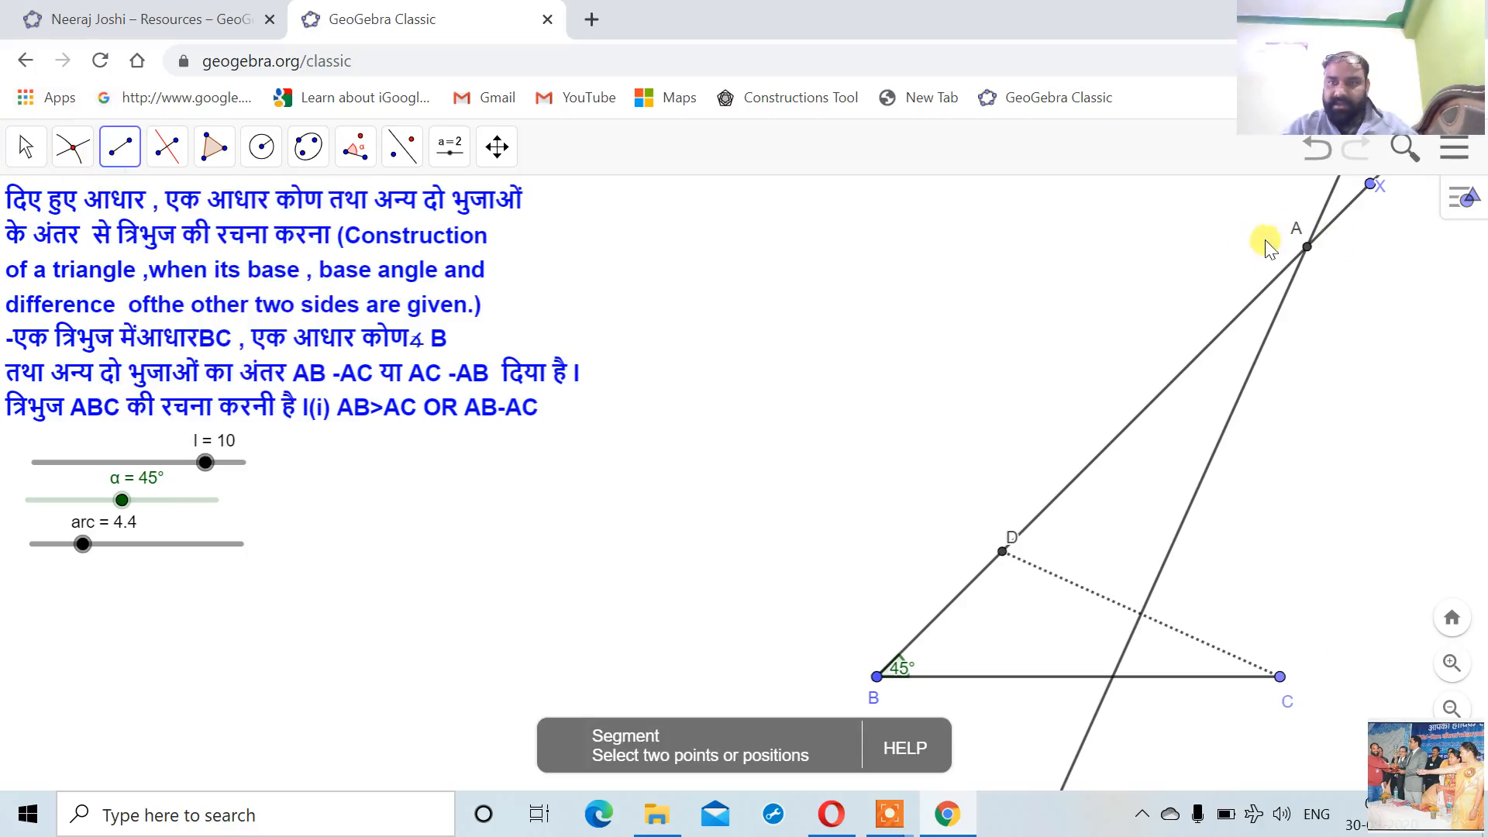
left_click(1307, 247)
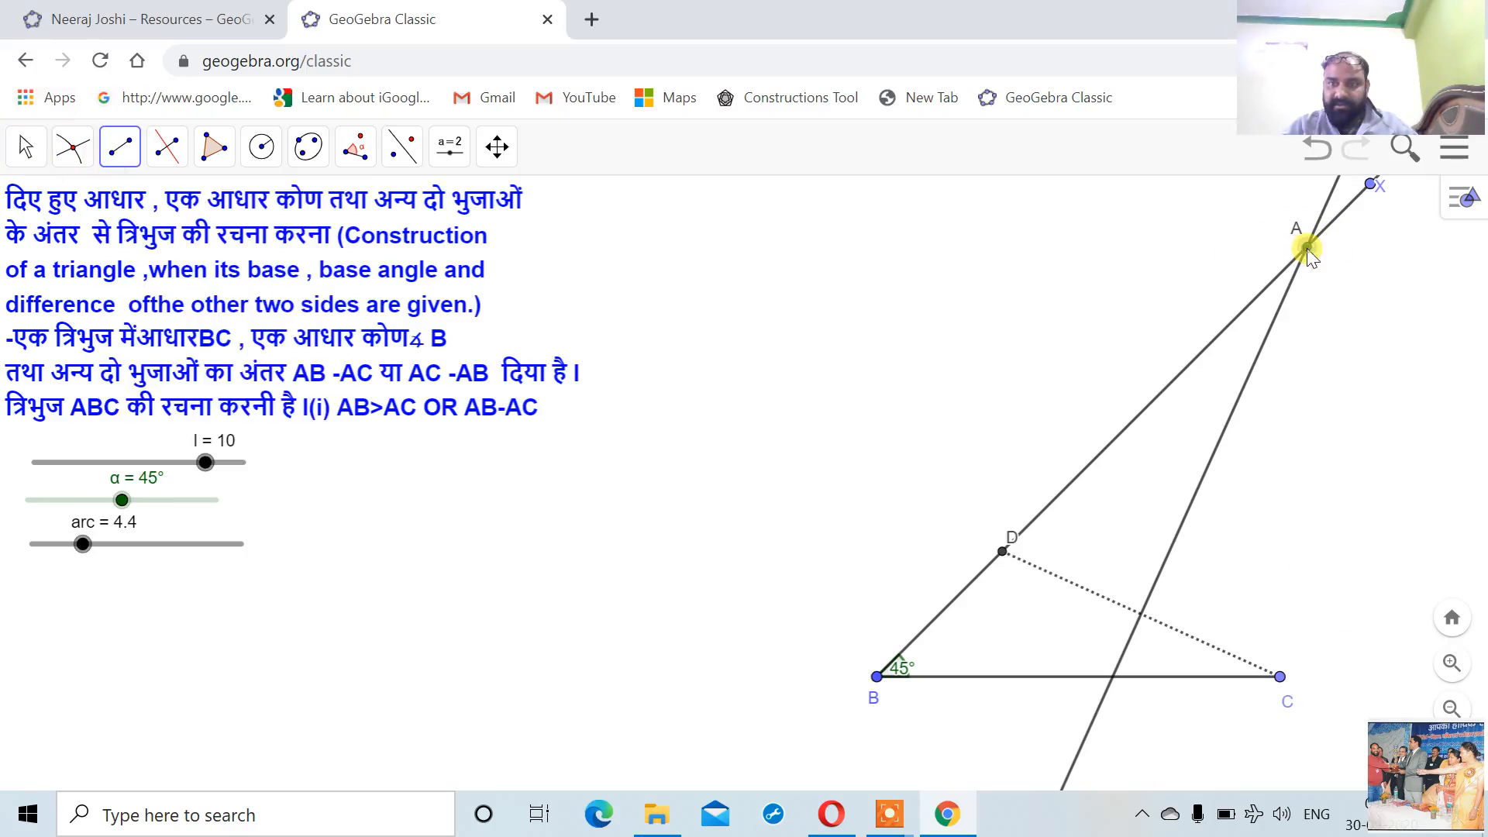
left_click(1281, 677)
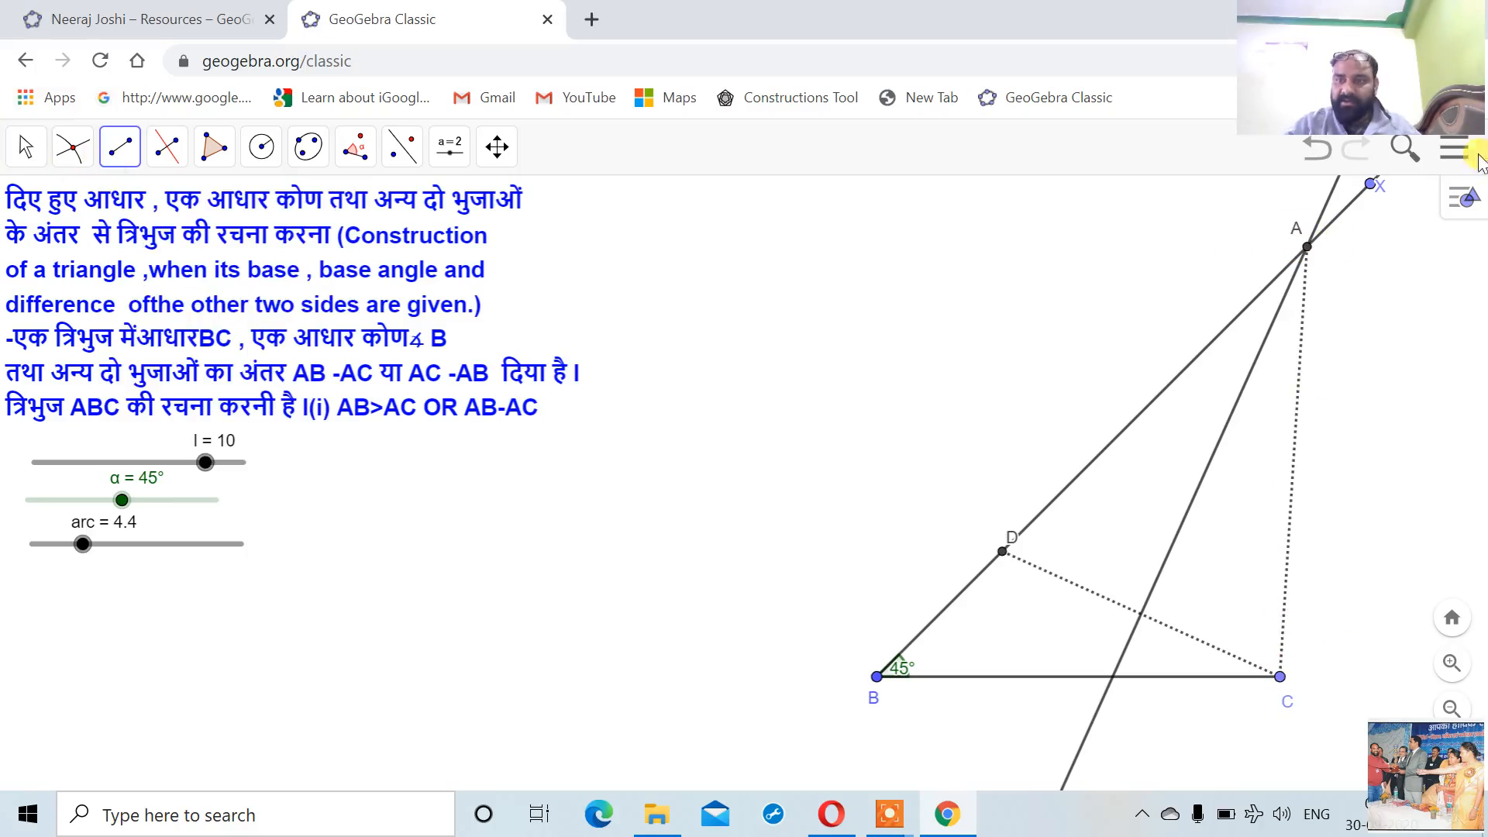
Set the line style of segment AC to solid.
left_click(1465, 197)
left_click(1254, 197)
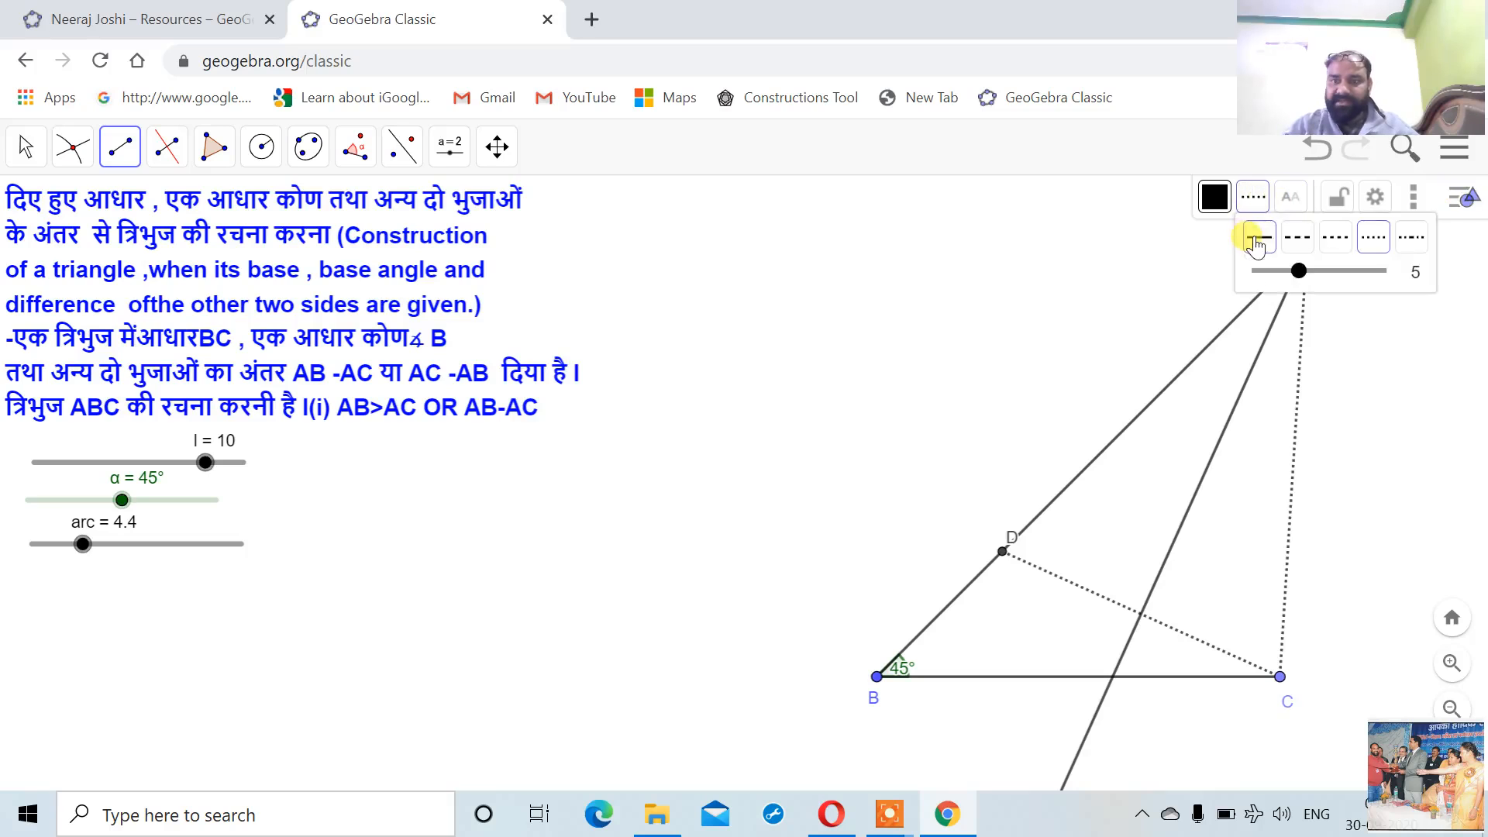
left_click(1253, 235)
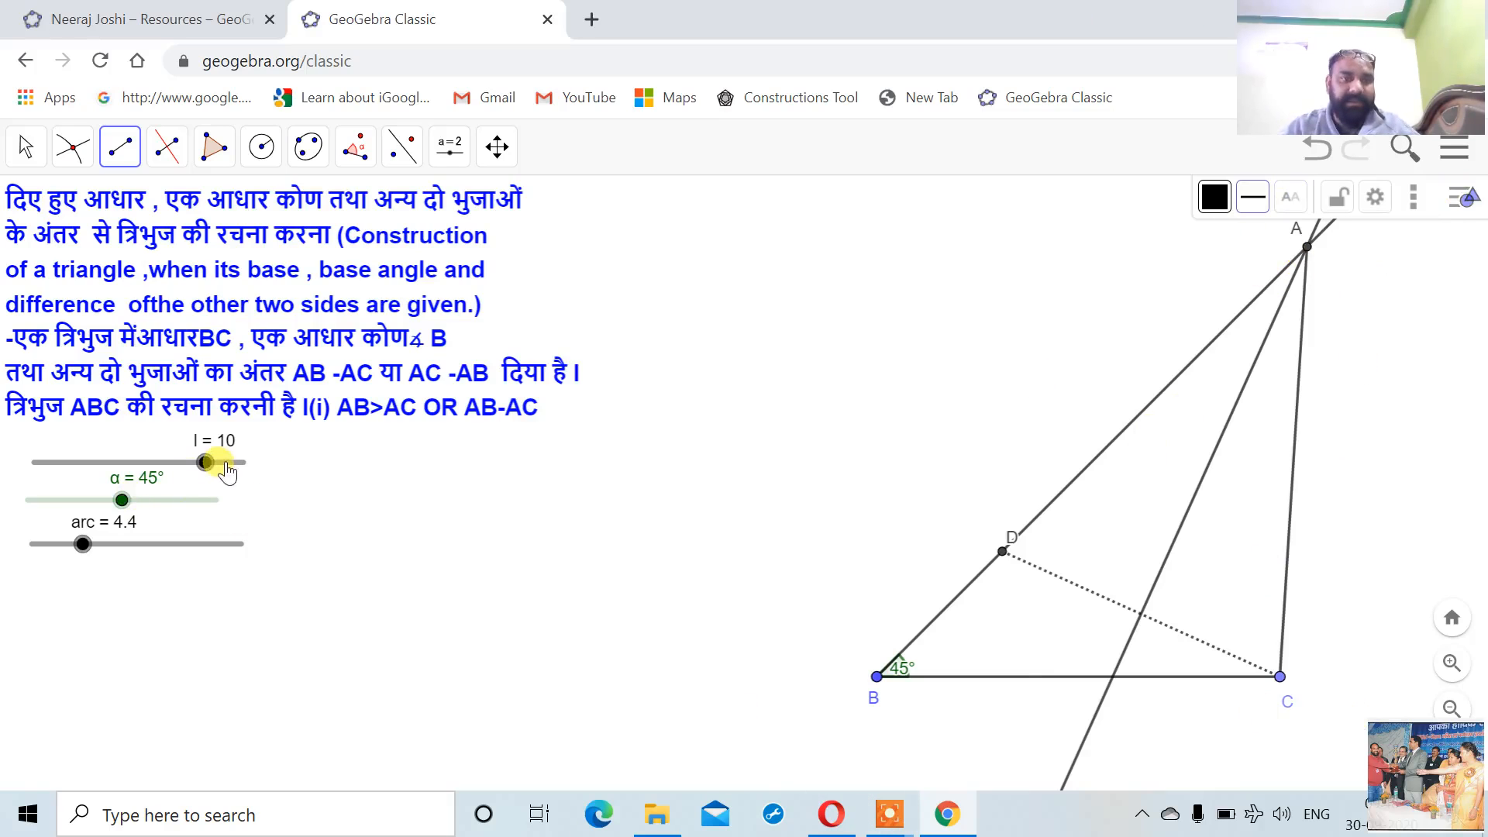
Add length measurements to the triangle's three sides BC, BA and AC.
left_click(355, 175)
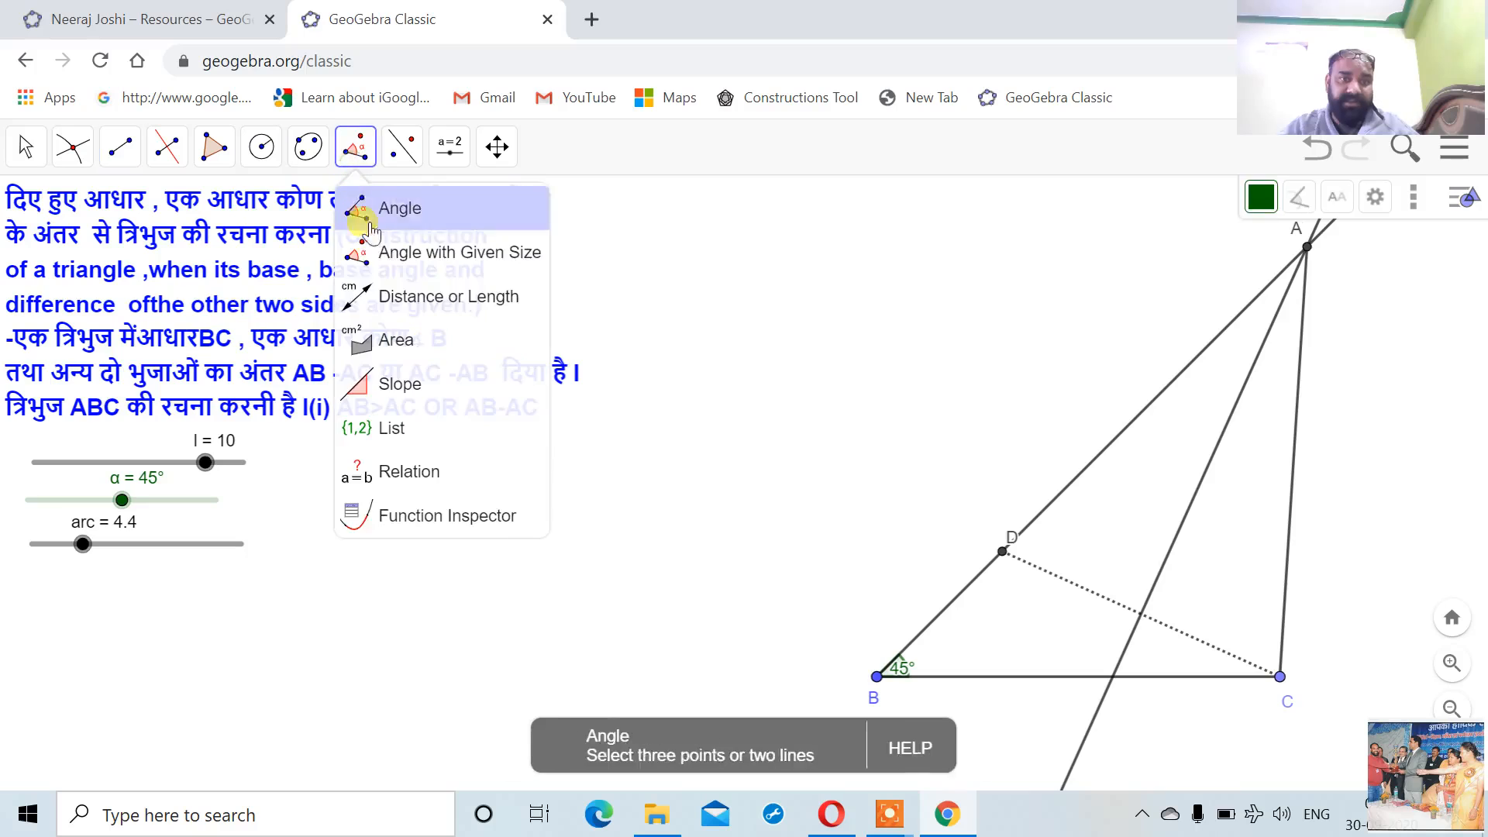
left_click(403, 293)
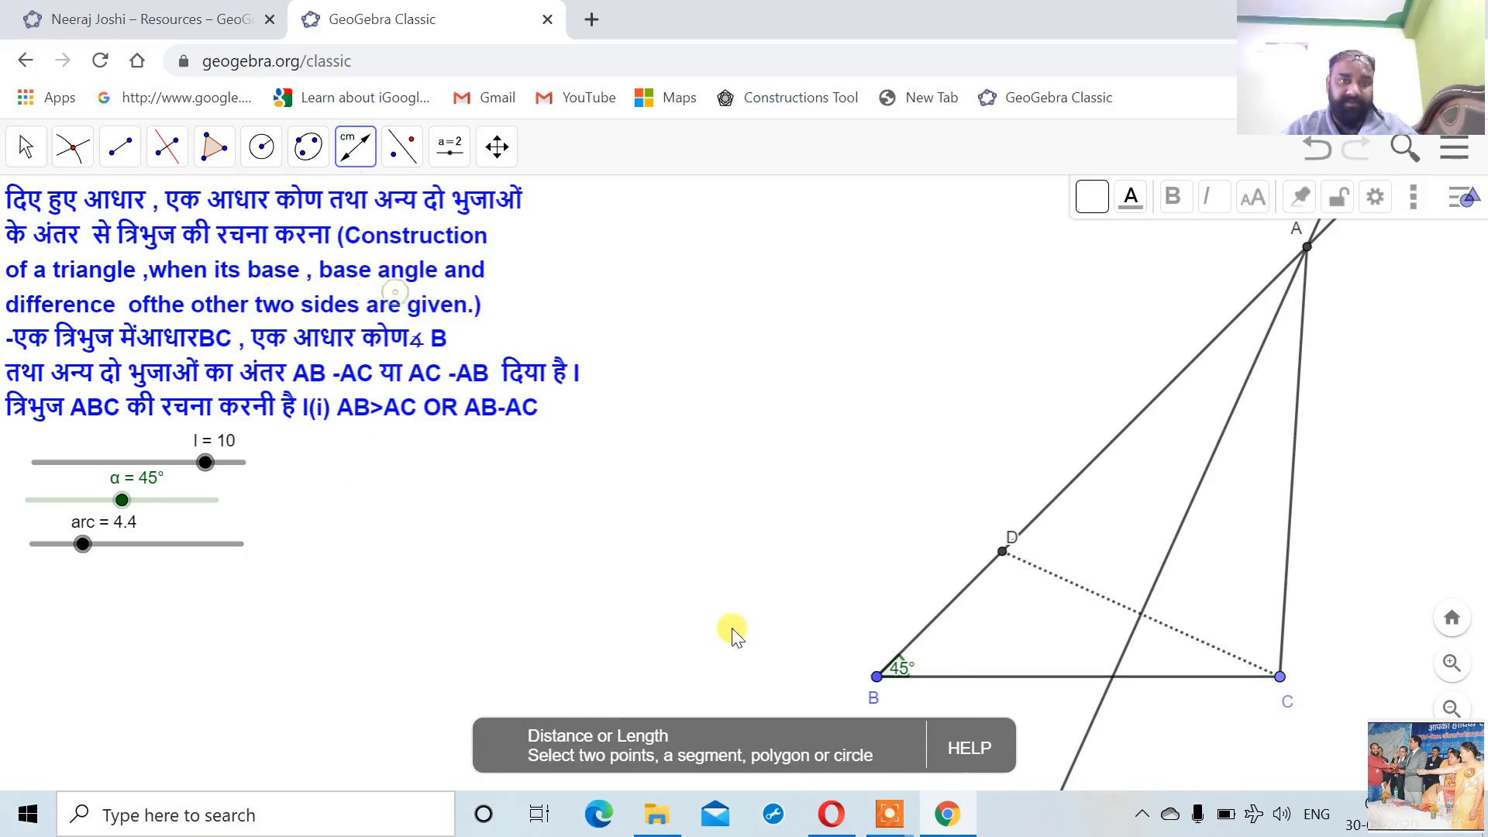
left_click(877, 677)
left_click(1279, 679)
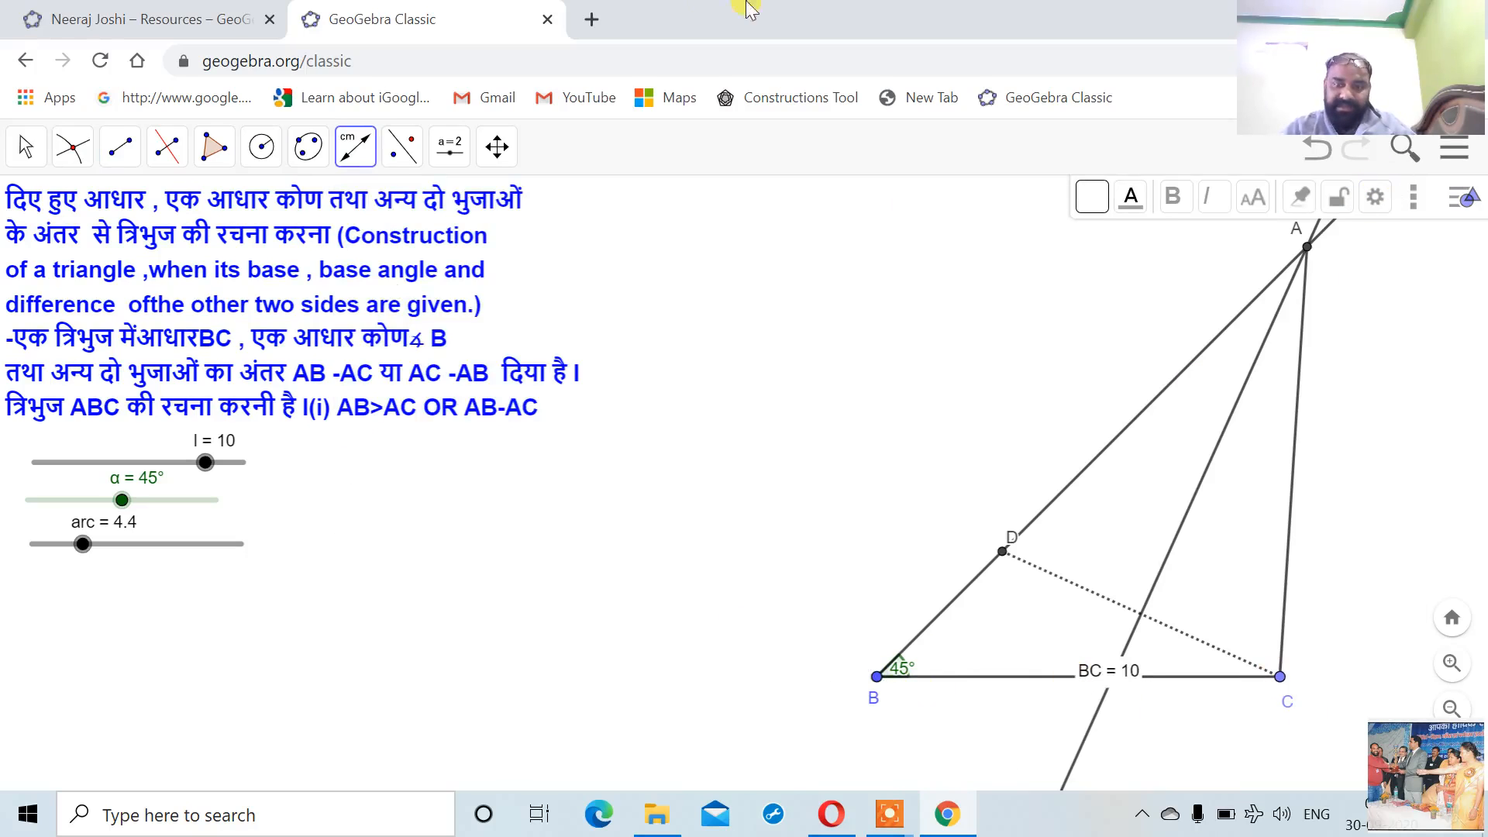
left_click(357, 148)
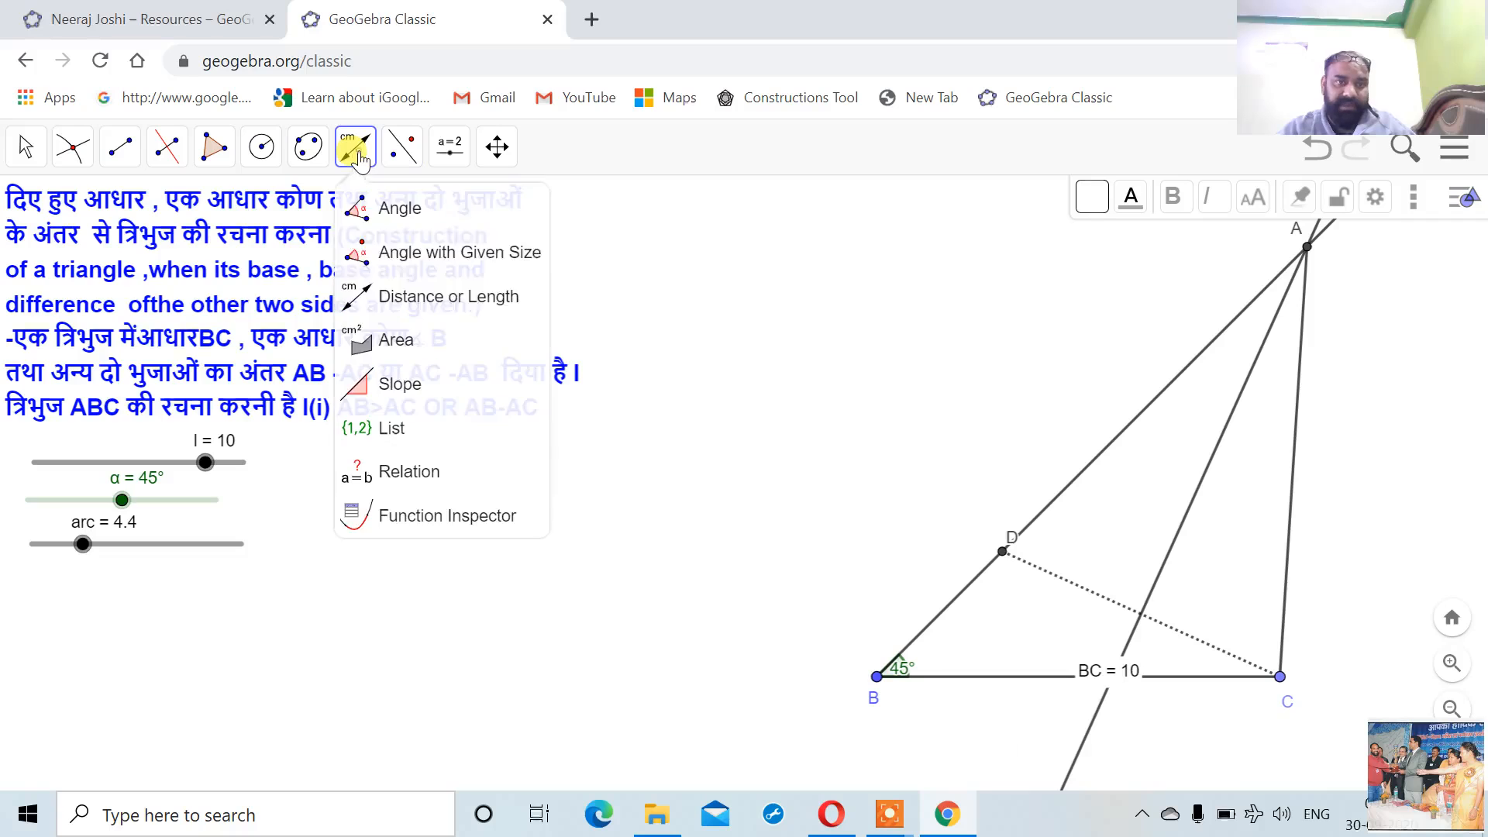
left_click(877, 676)
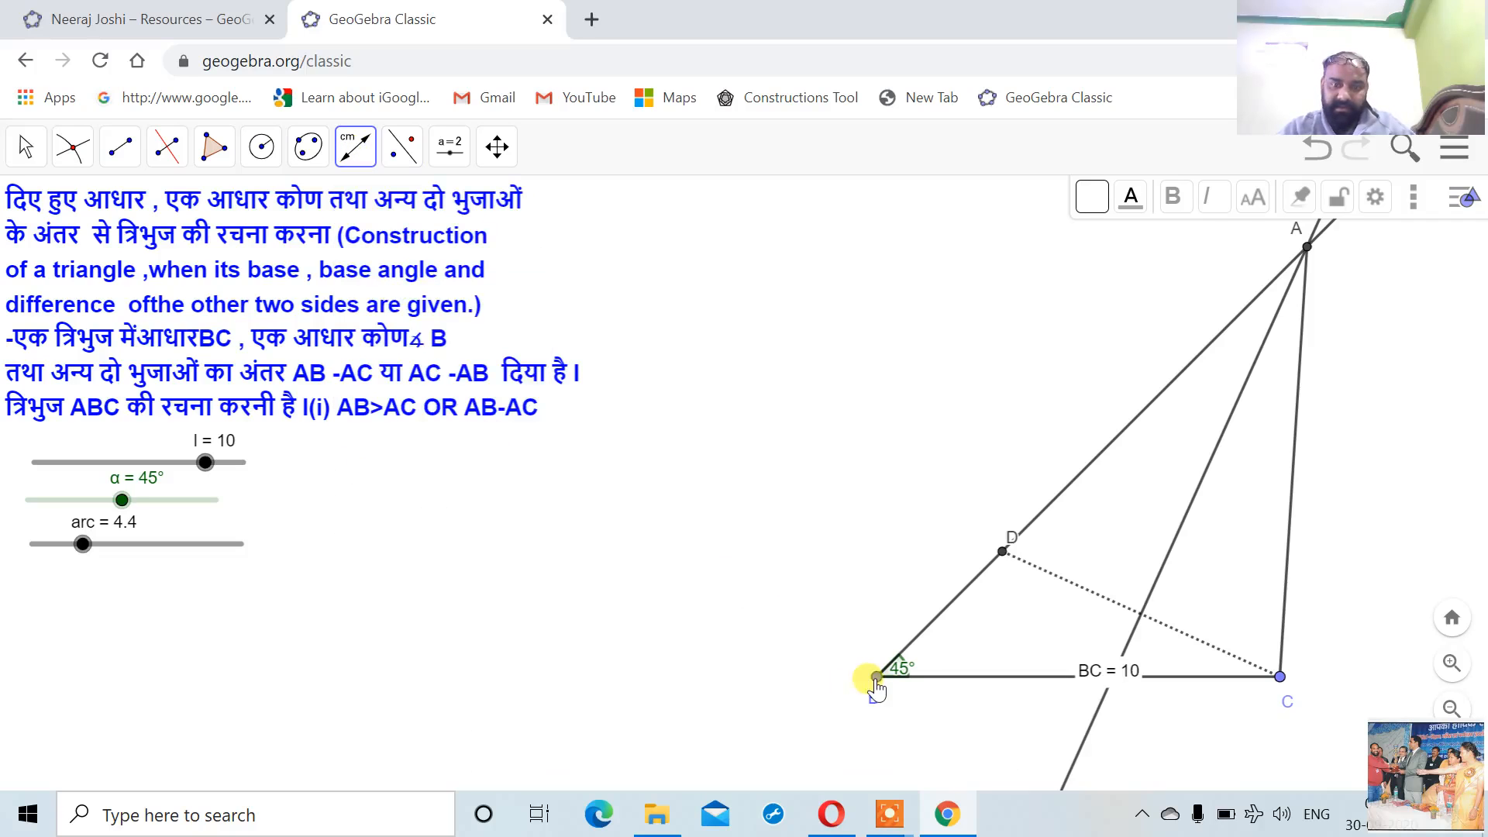
left_click(1308, 250)
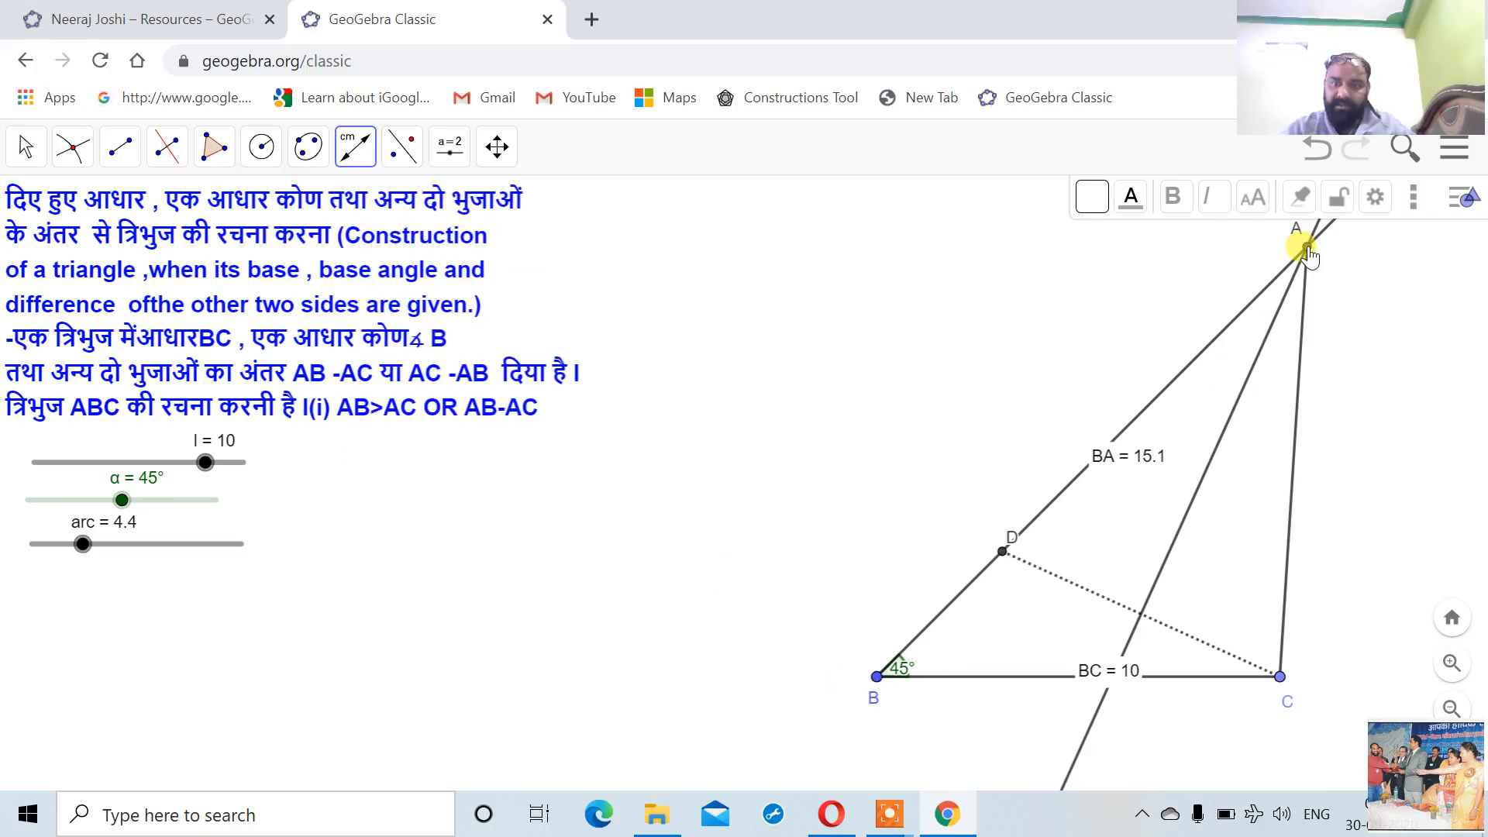
left_click(1281, 677)
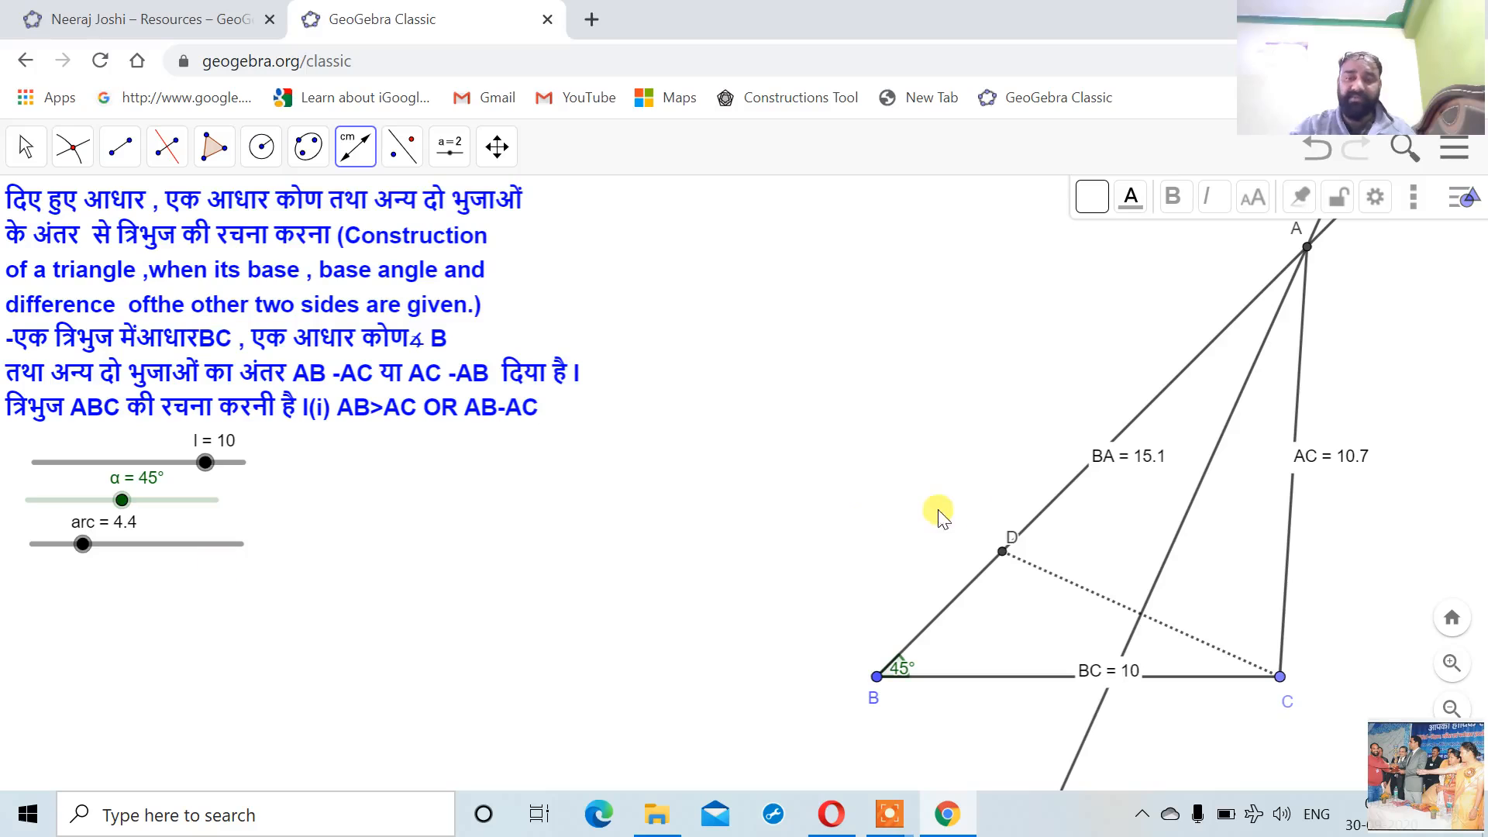
Start a text object reading "BA-AC=" followed by the linked values distanceBA - distanceAC and an equals sign.
left_click(456, 161)
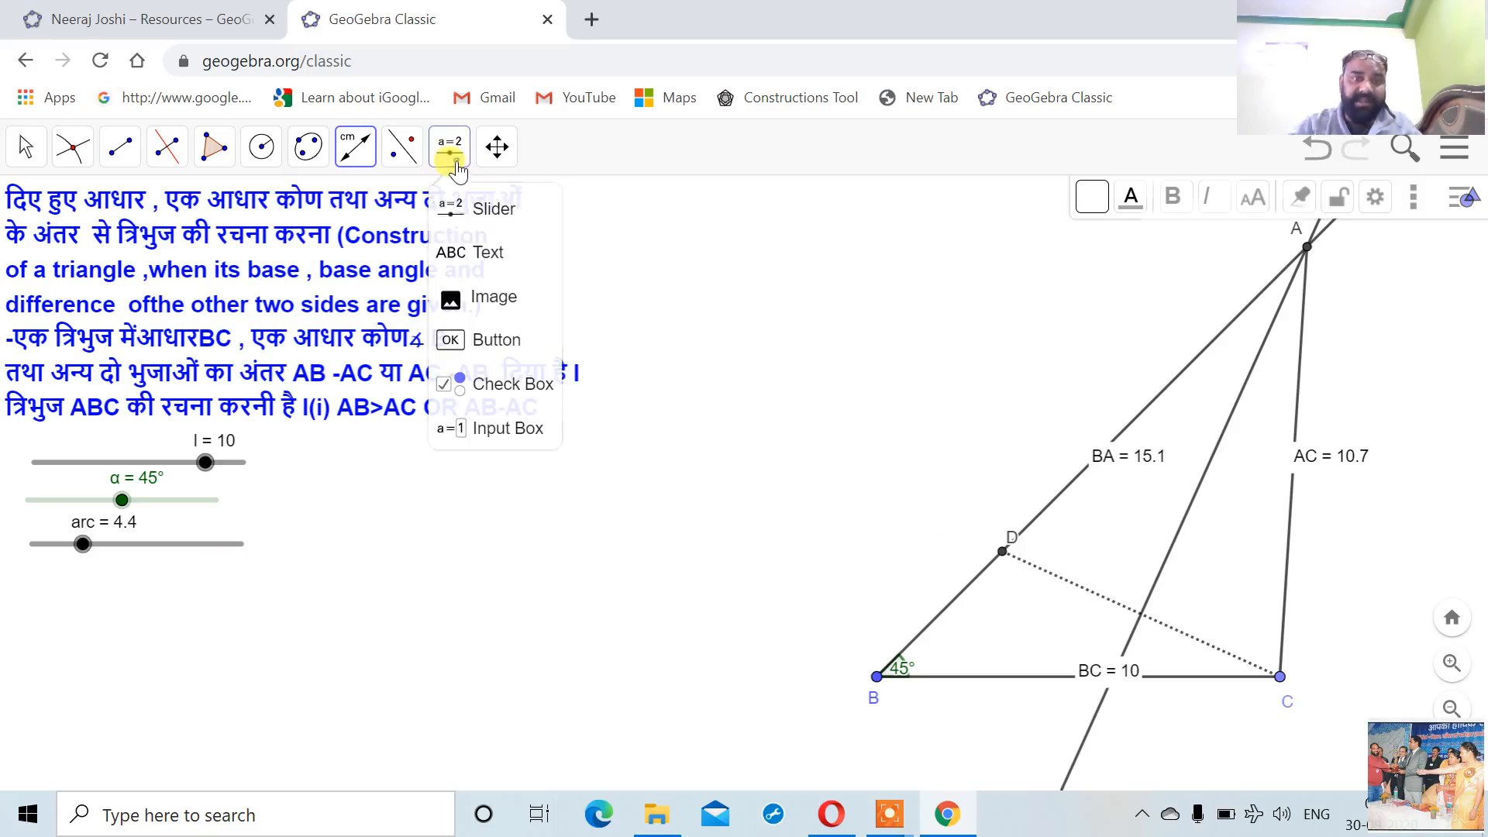
left_click(477, 252)
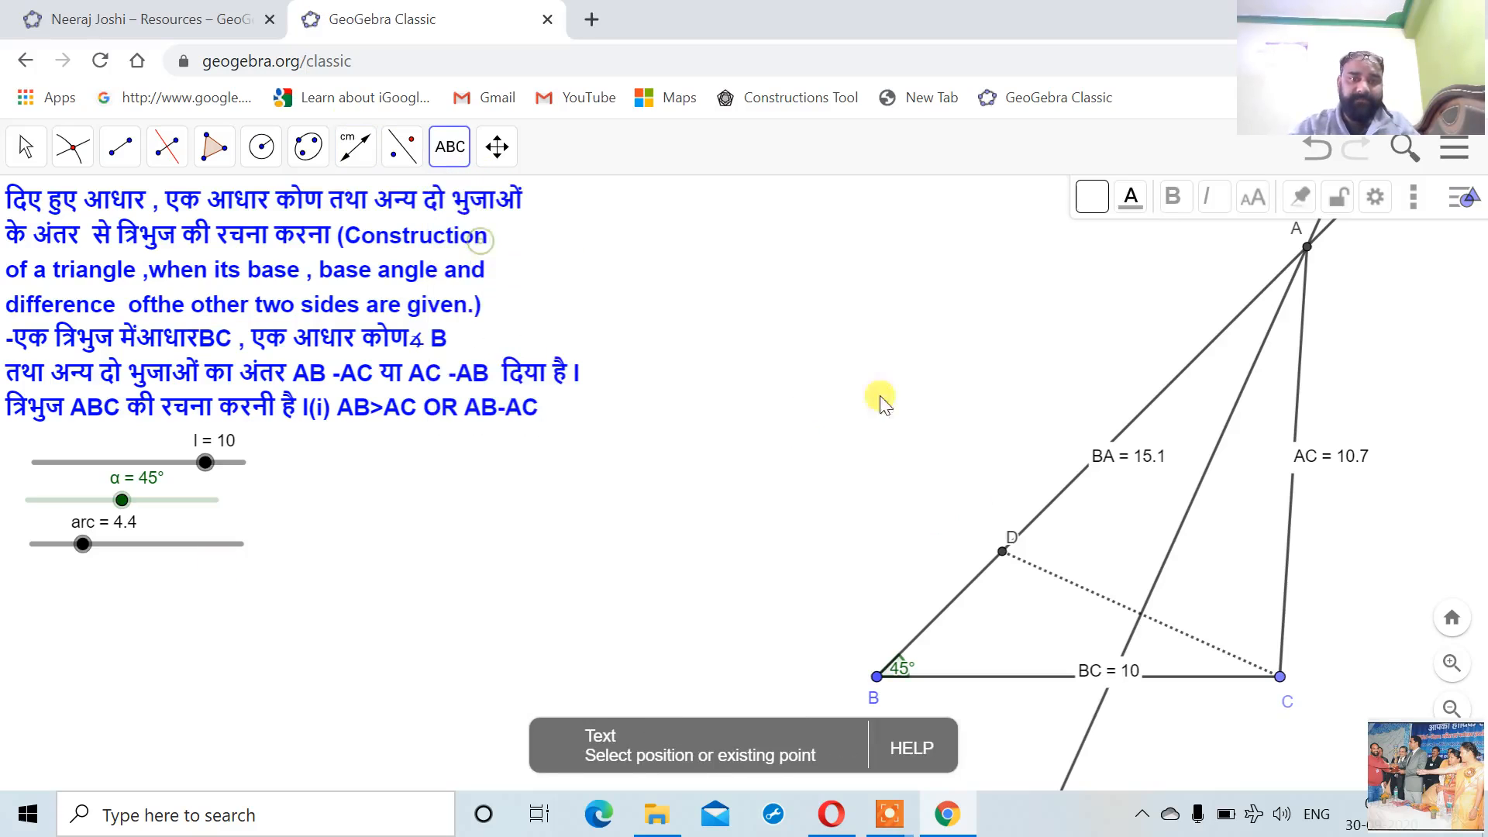
left_click(681, 298)
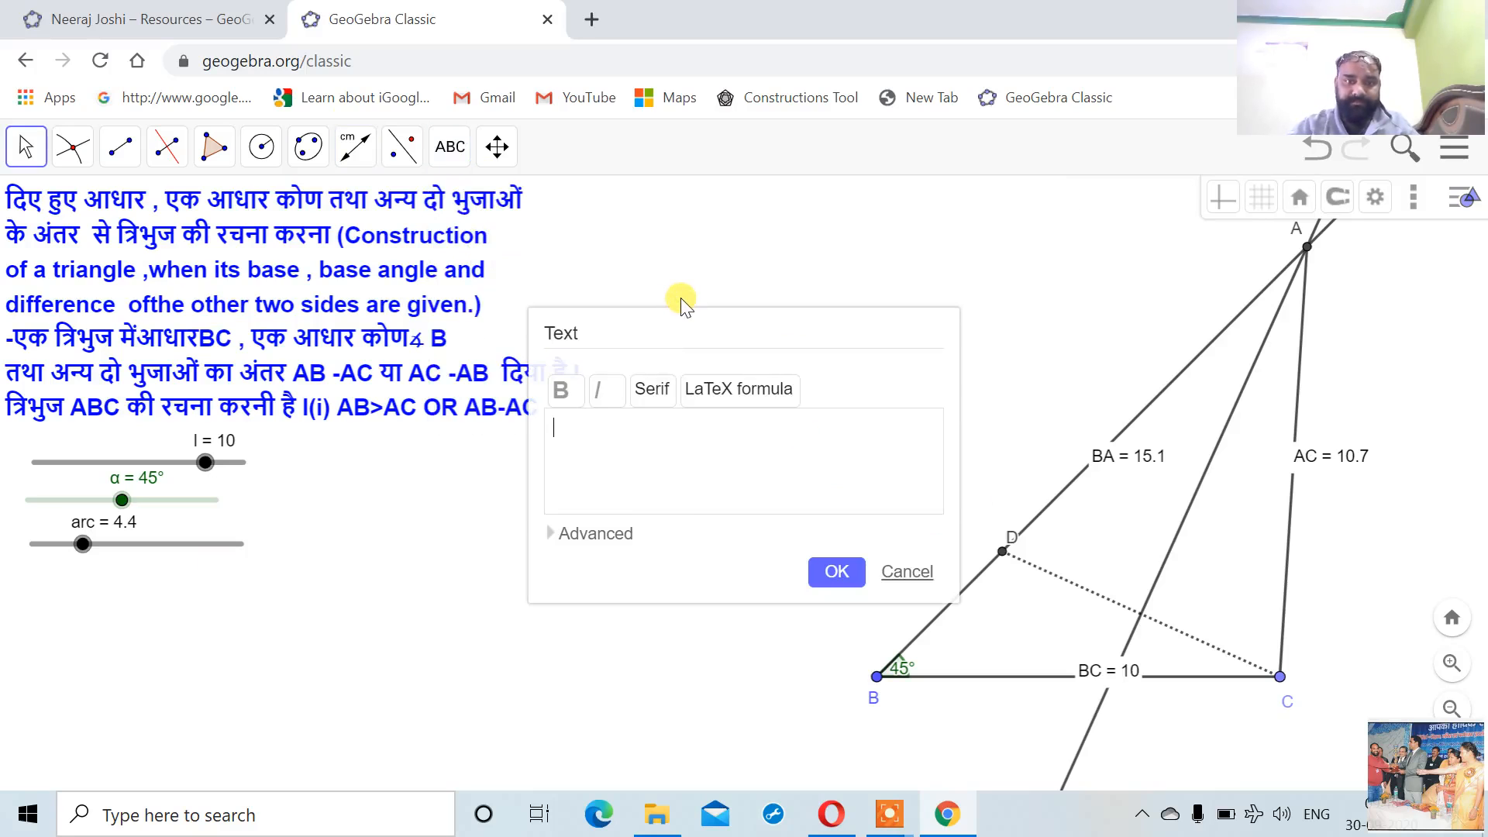
left_click(605, 536)
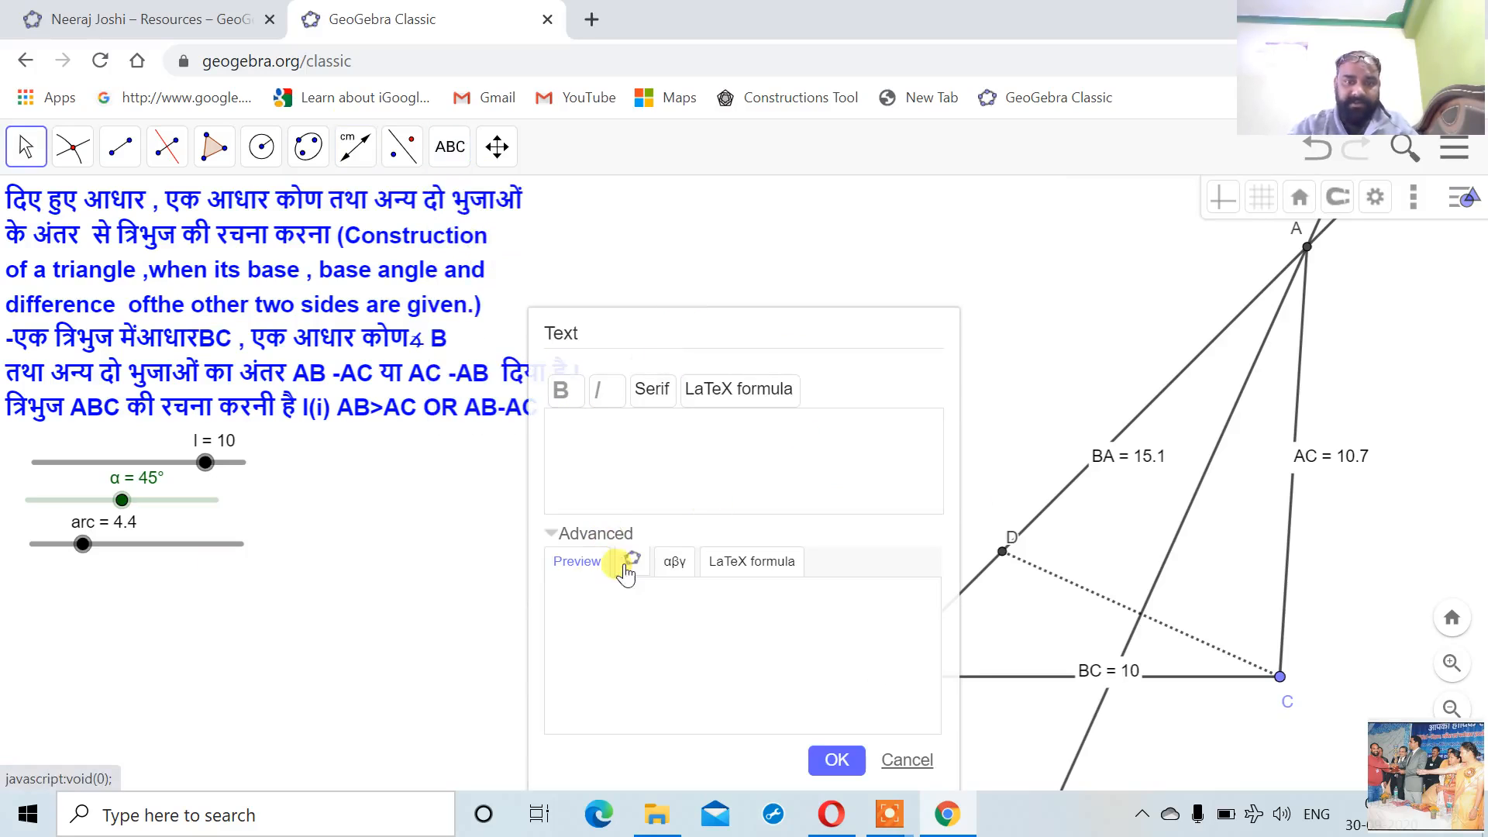
left_click(626, 561)
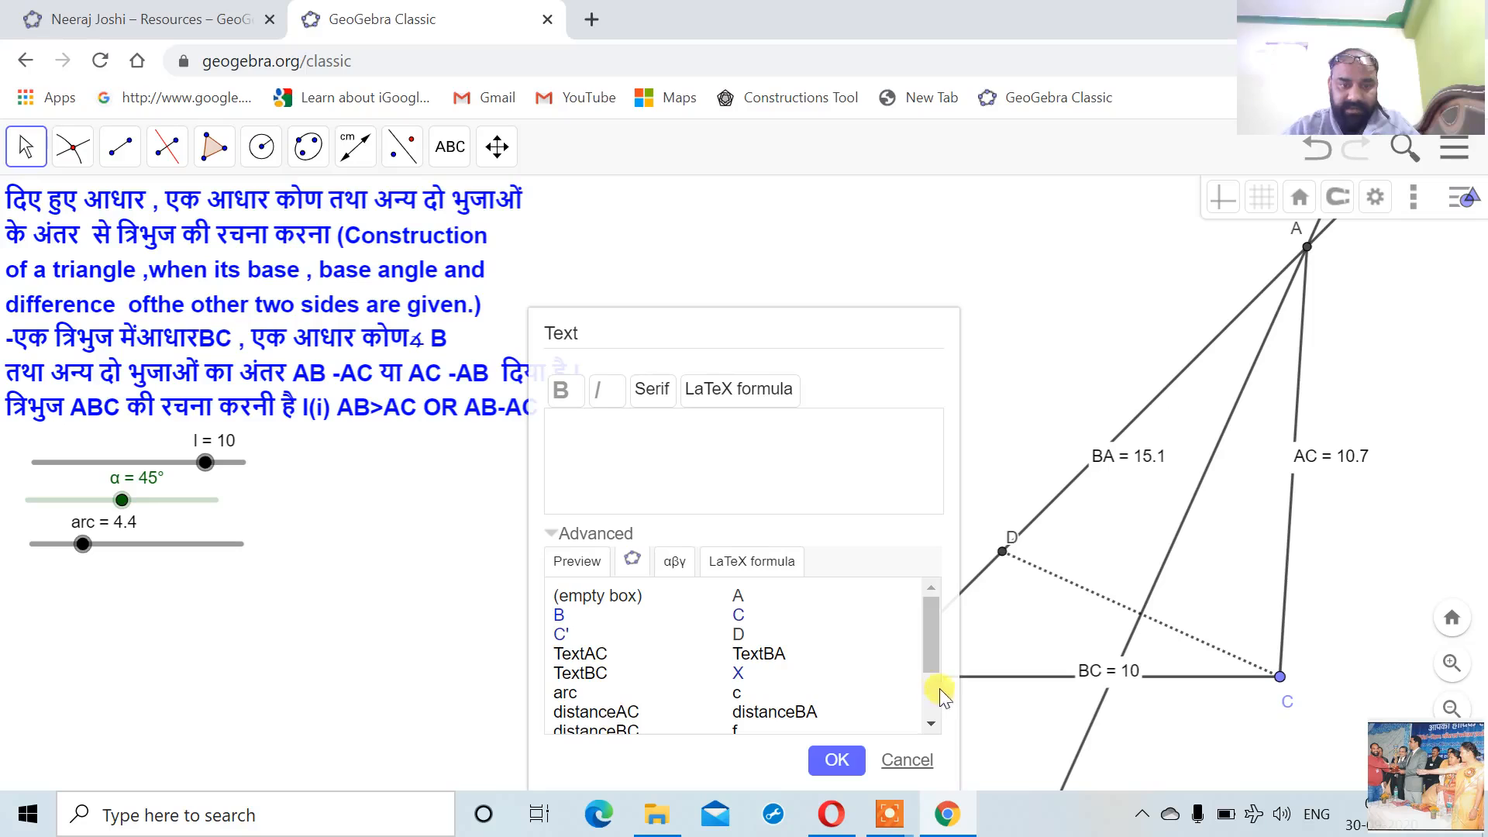
left_click_drag(926, 667, 928, 686)
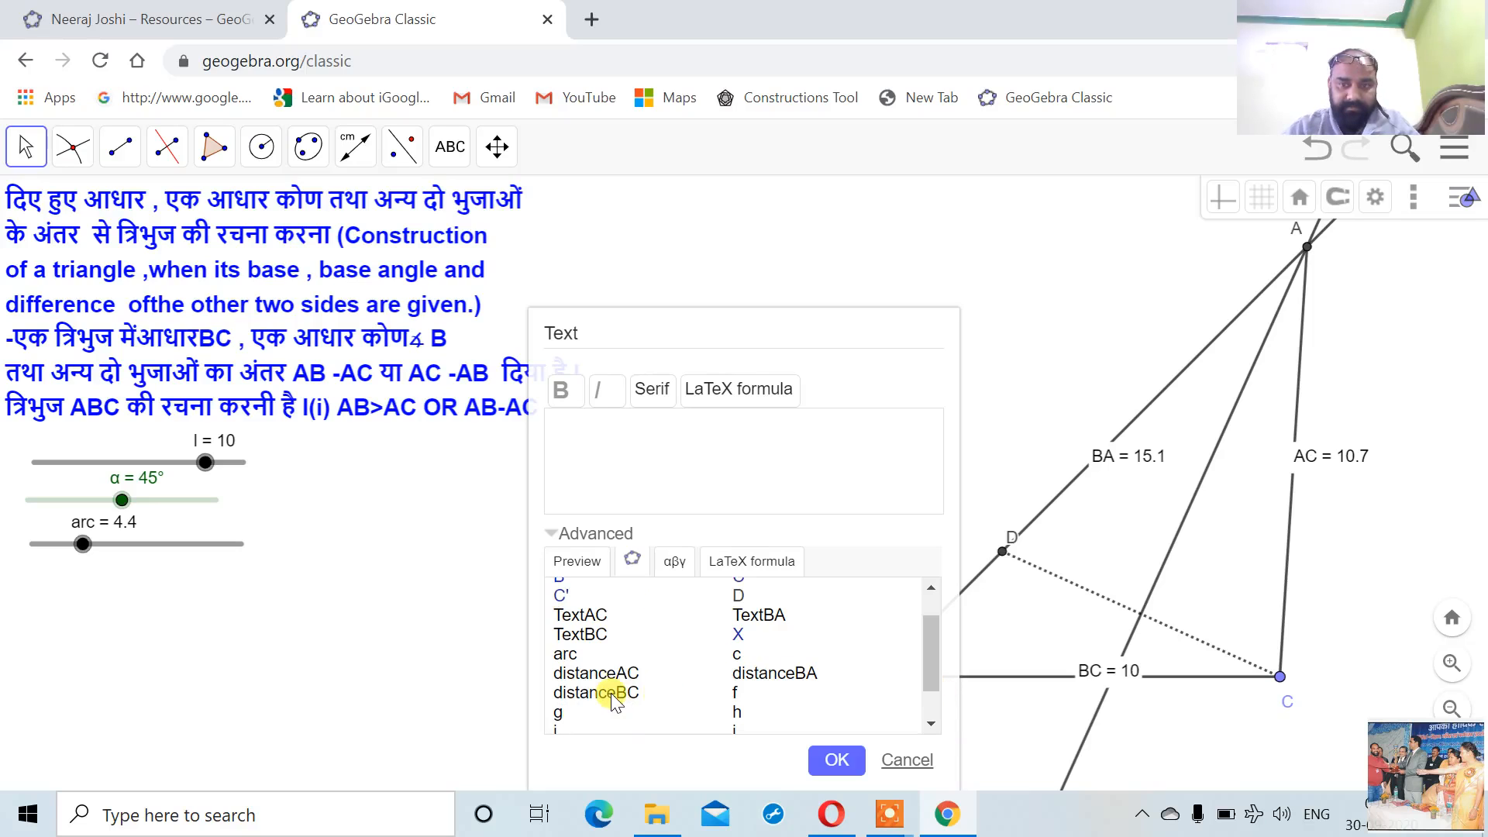
left_click(765, 676)
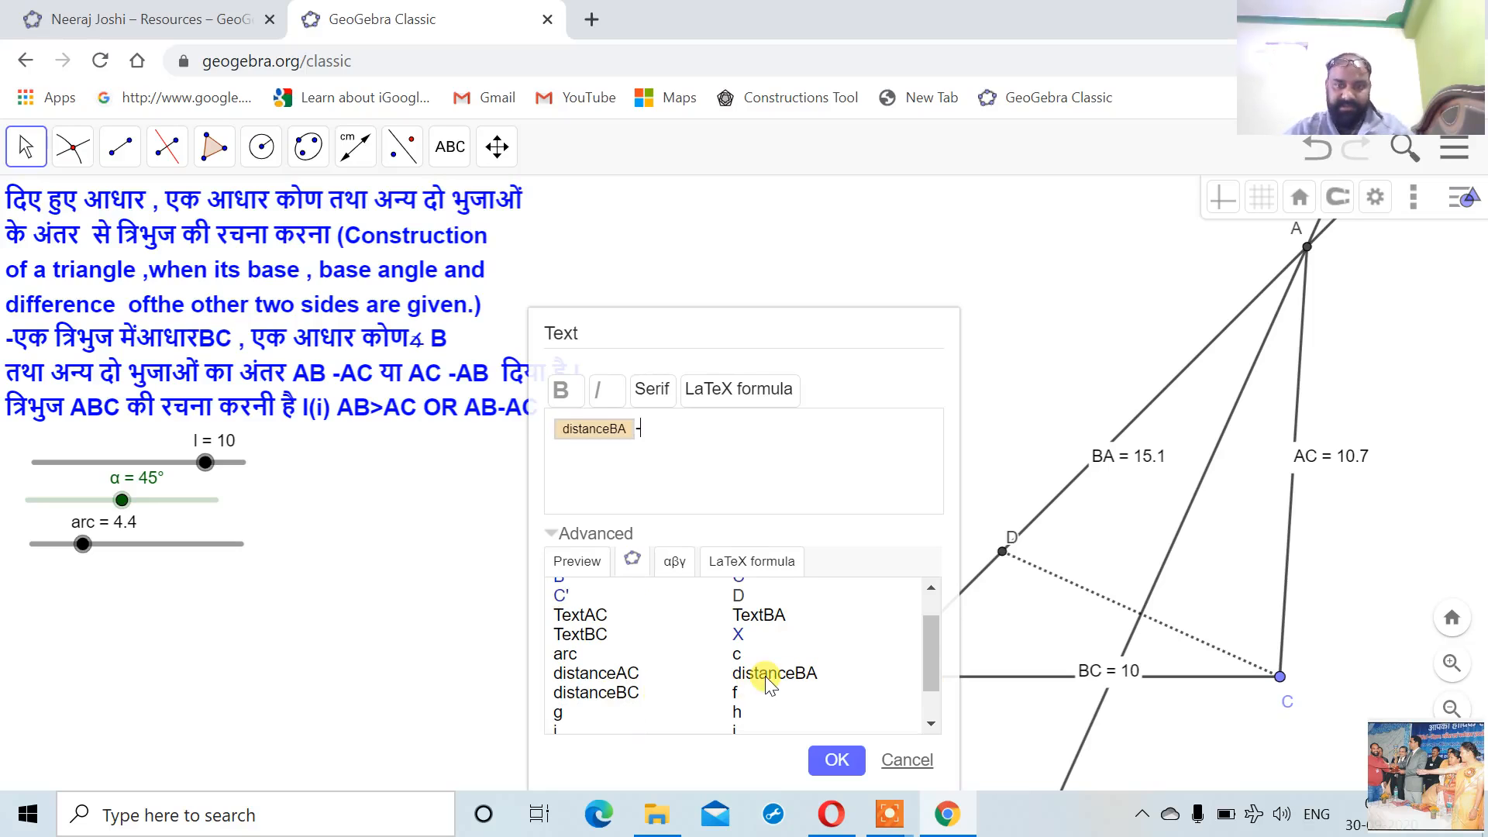
left_click(595, 675)
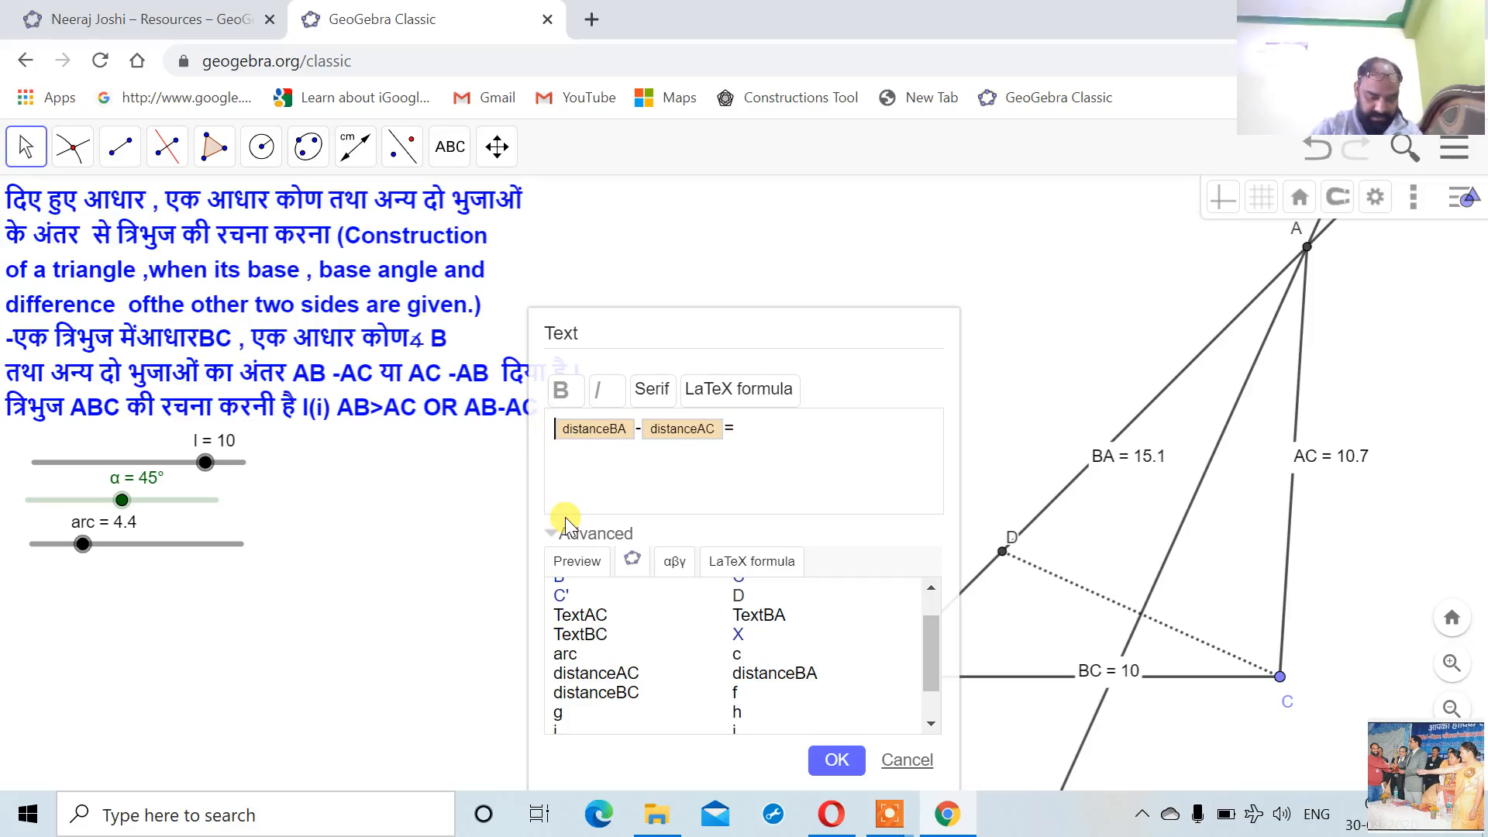
type("BA-AC=")
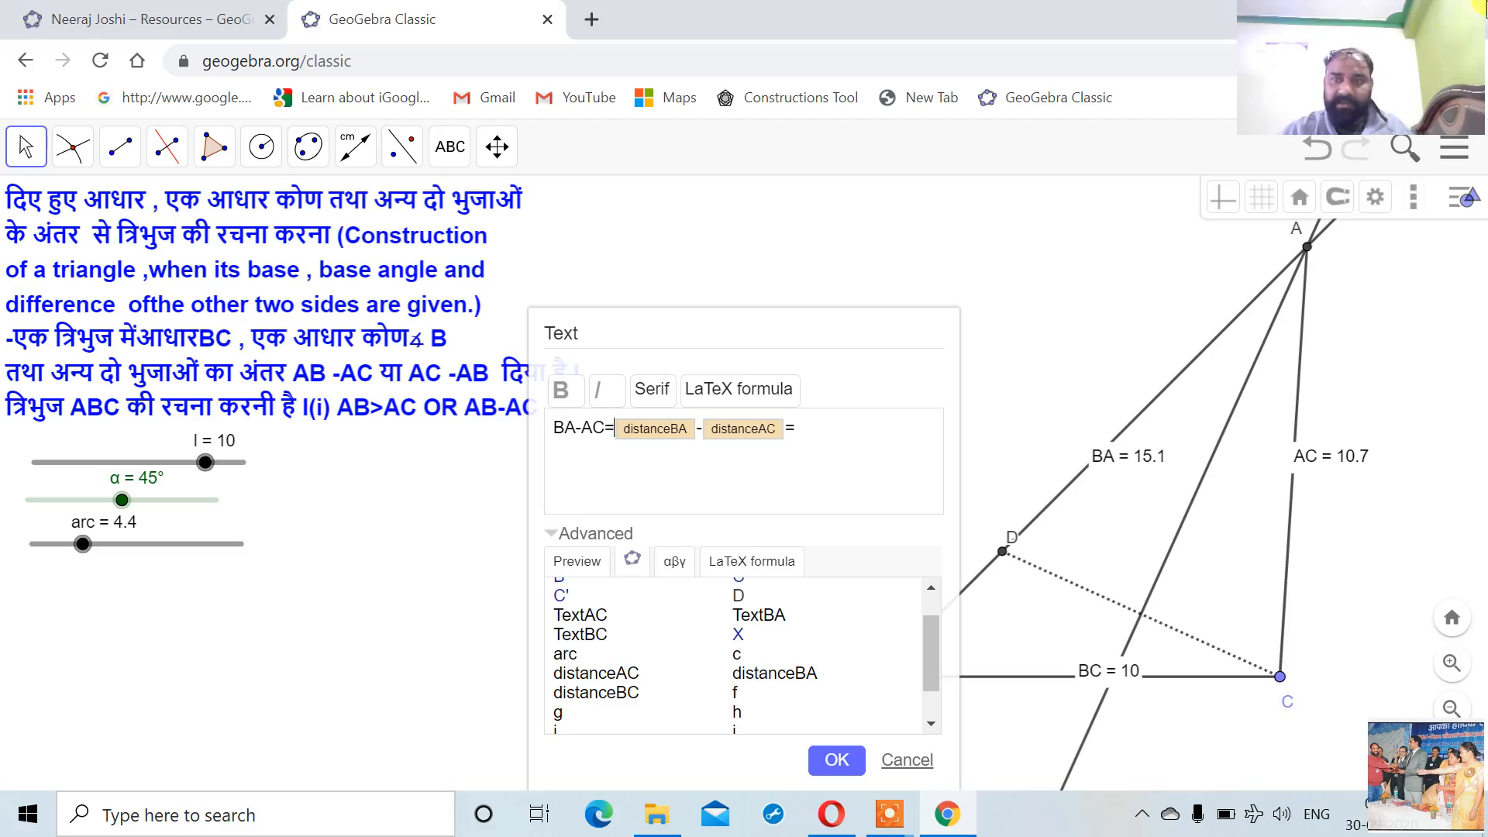
Show the Algebra view, define the number M = BA - AC, and hide the Algebra view again.
left_click(1454, 148)
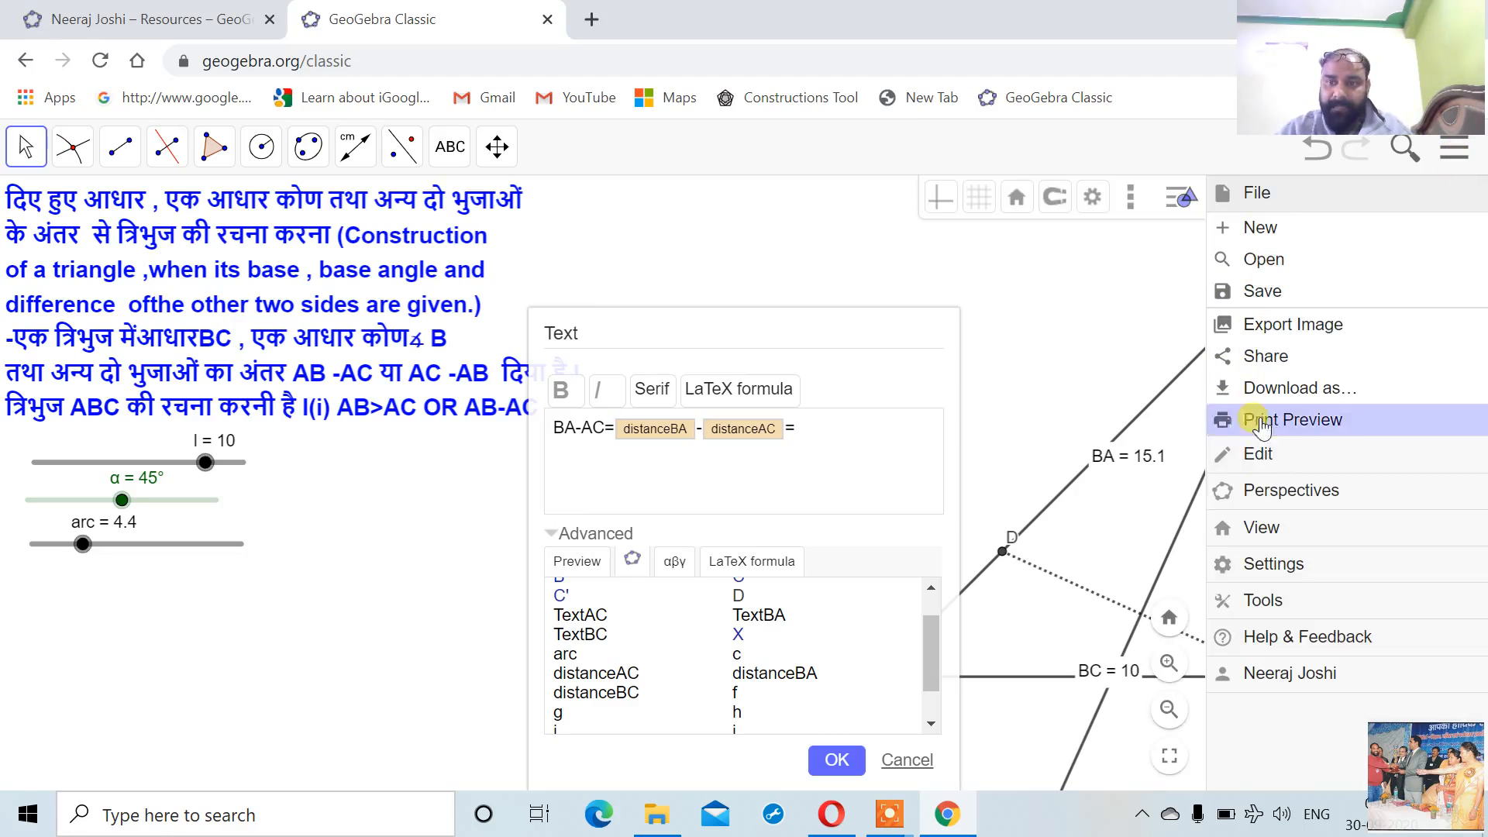
left_click(1263, 527)
left_click(1261, 339)
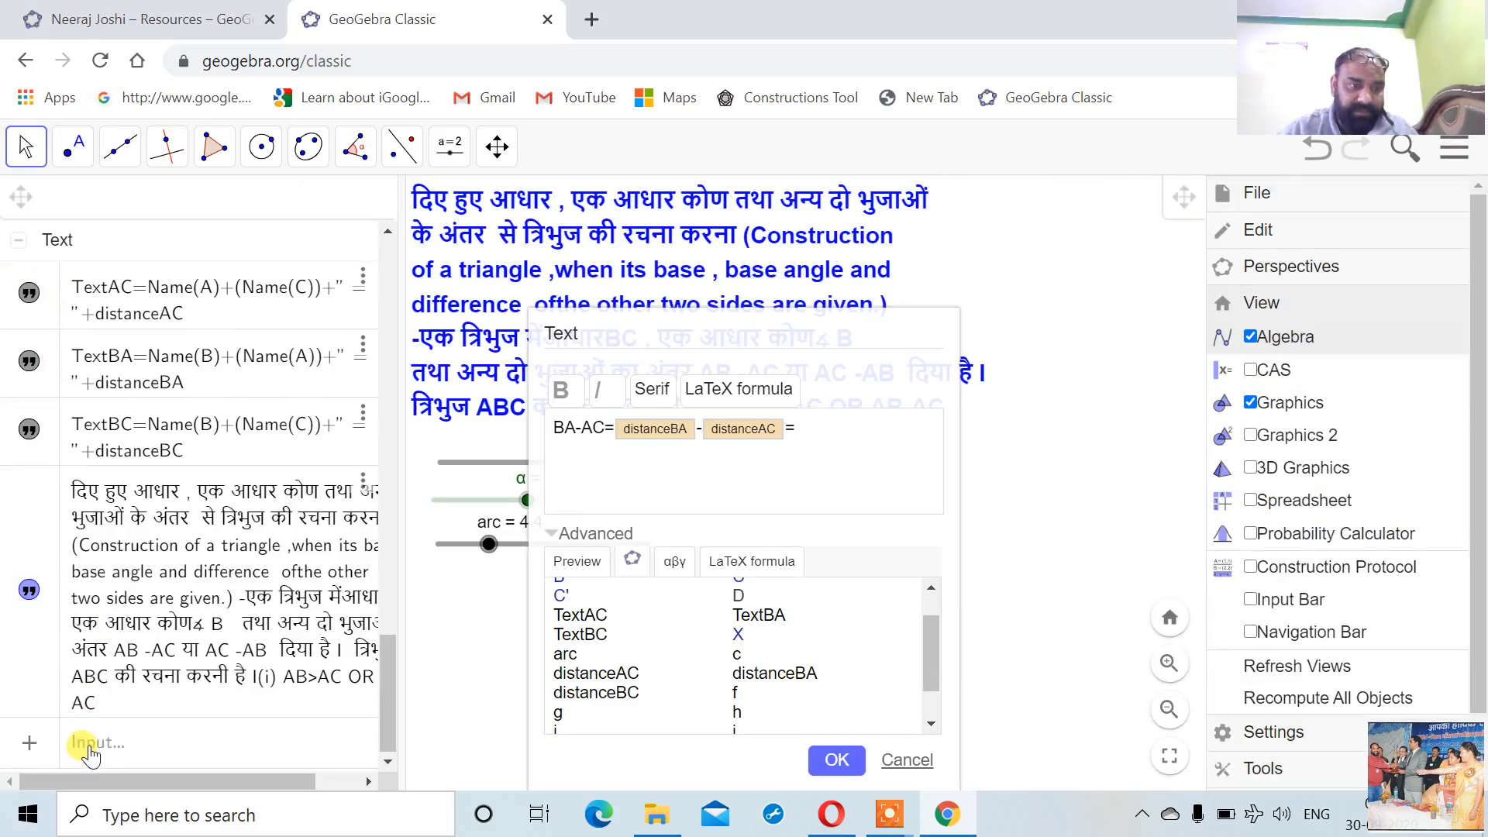
left_click(89, 748)
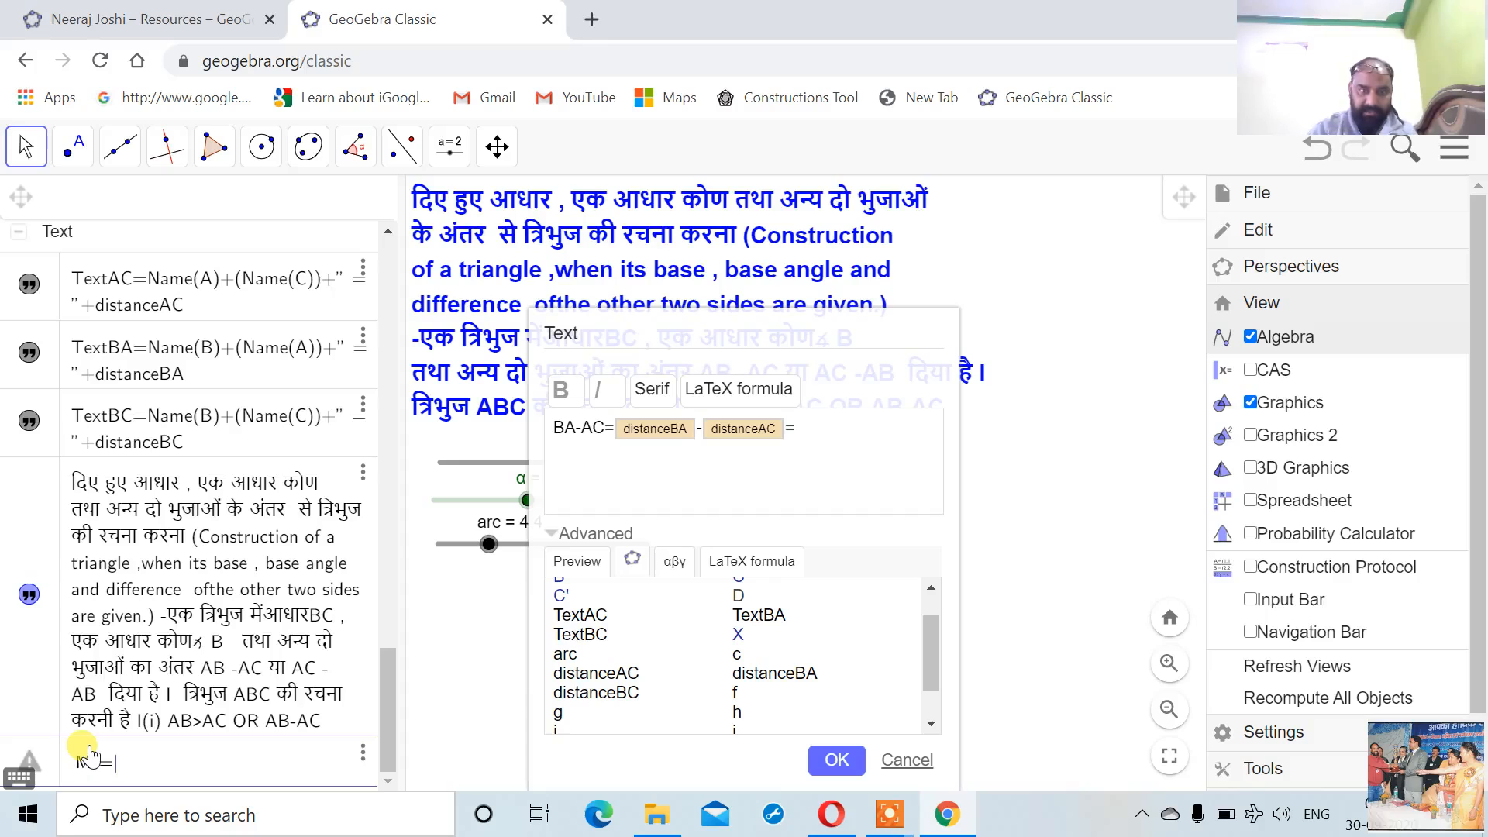
type("M = BA - AC")
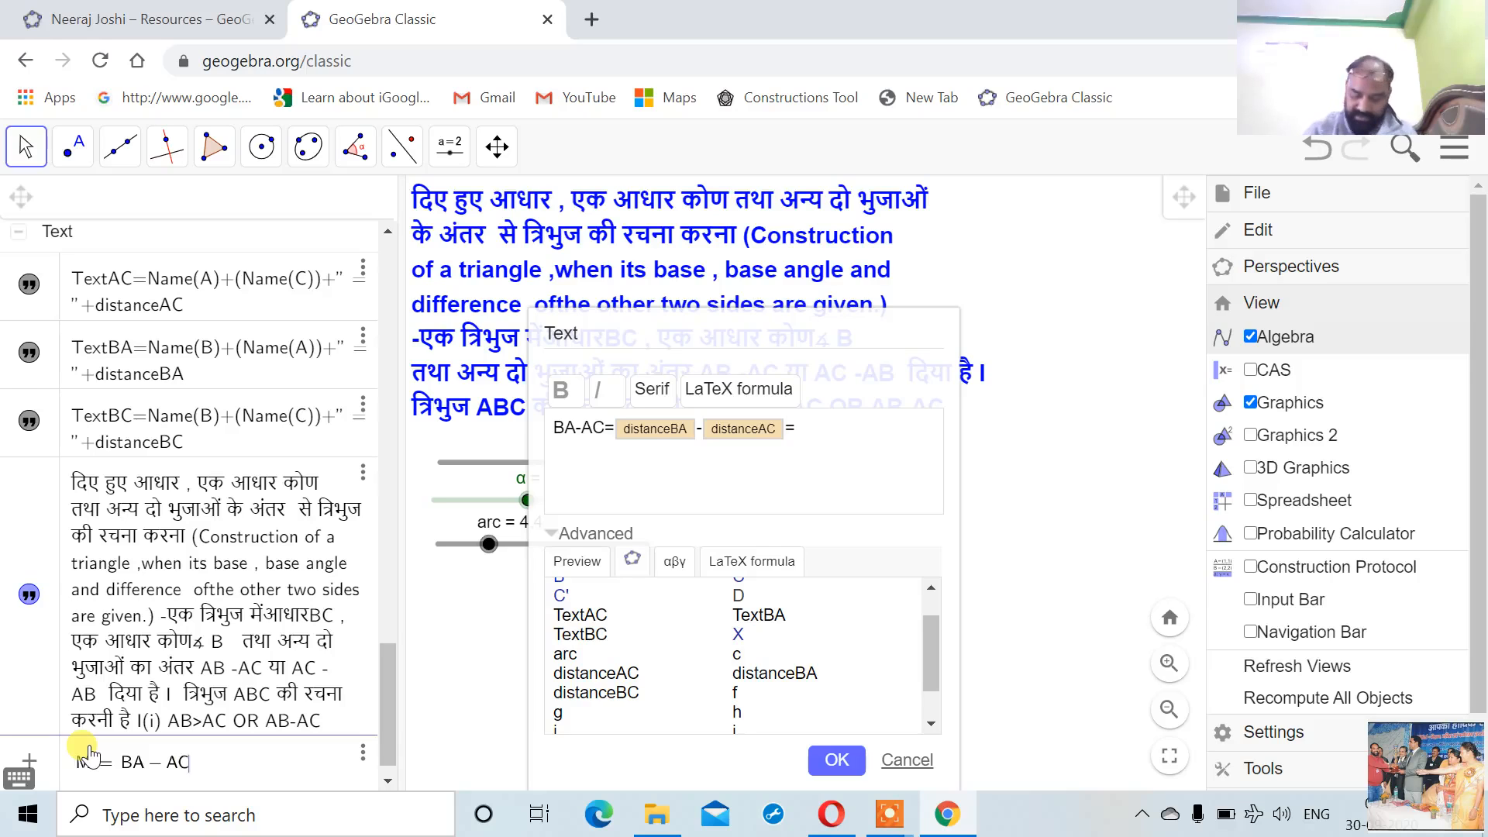
key("Return")
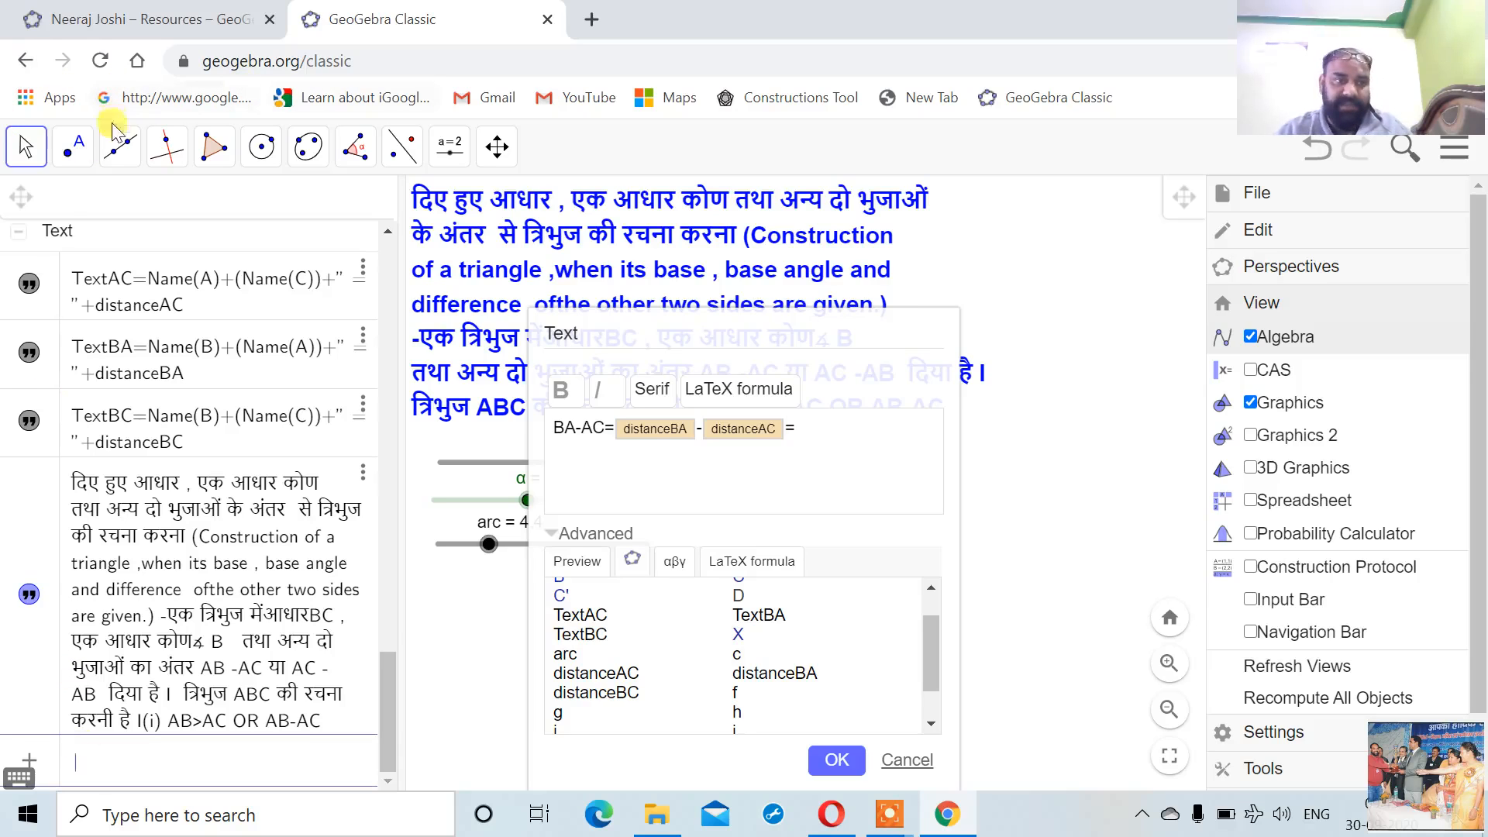
scroll(325, 256, "up", 10)
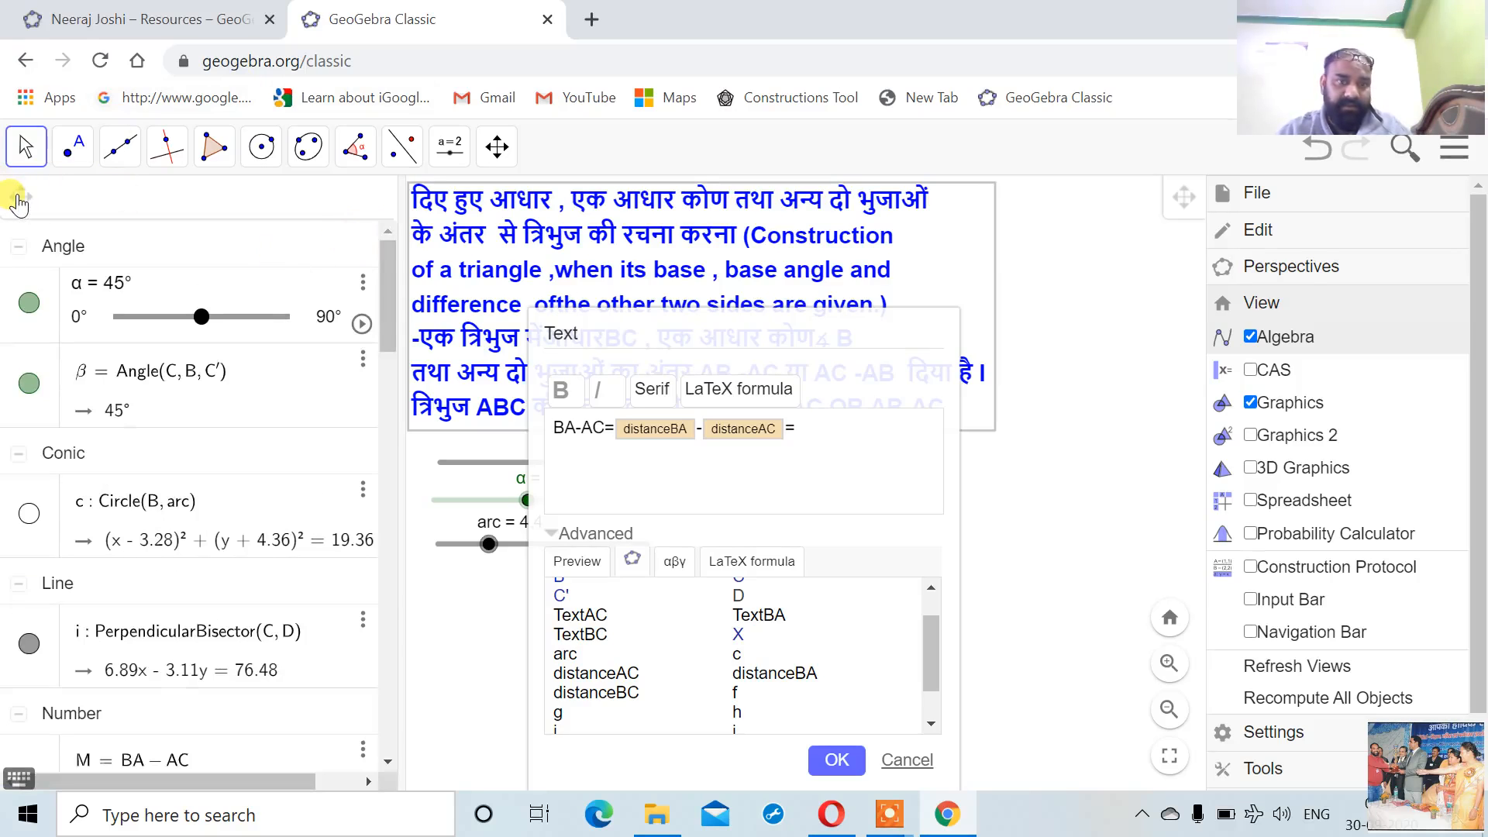
left_click(1270, 343)
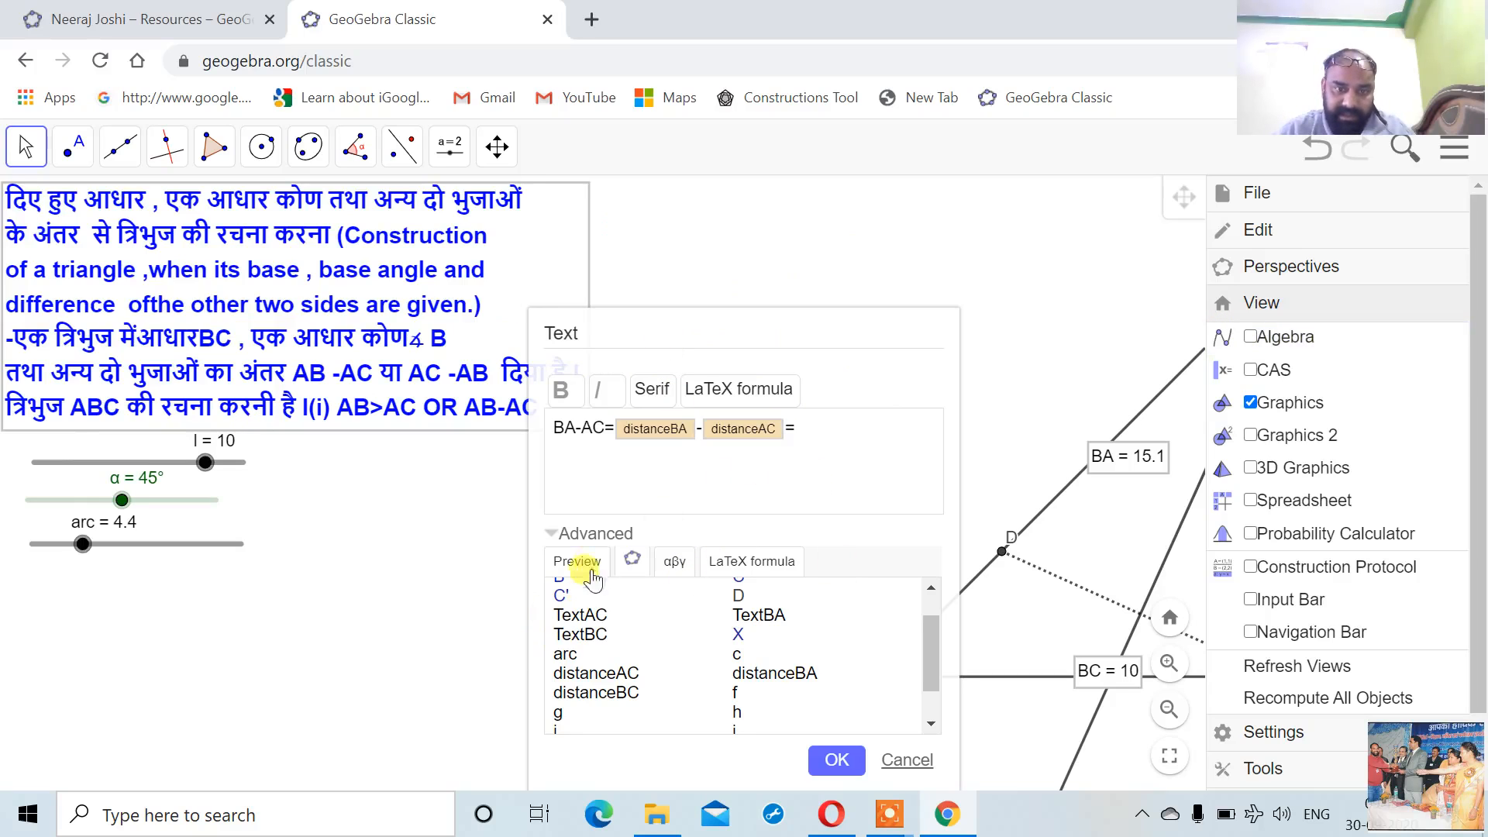
Complete the BA-AC text with the linked value M after the final equals sign and place it in the drawing.
left_click_drag(931, 663, 930, 714)
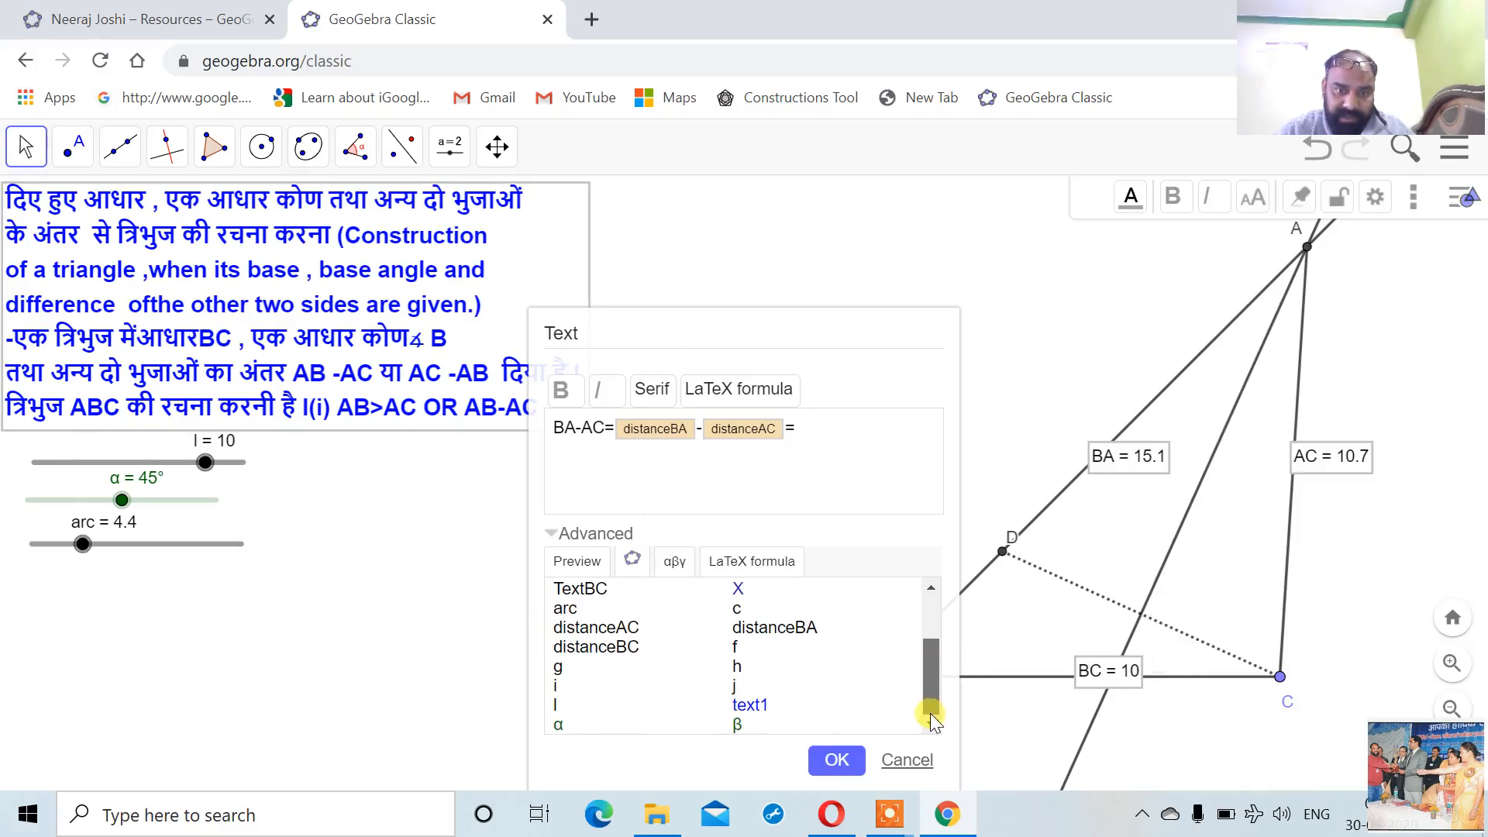
left_click(576, 561)
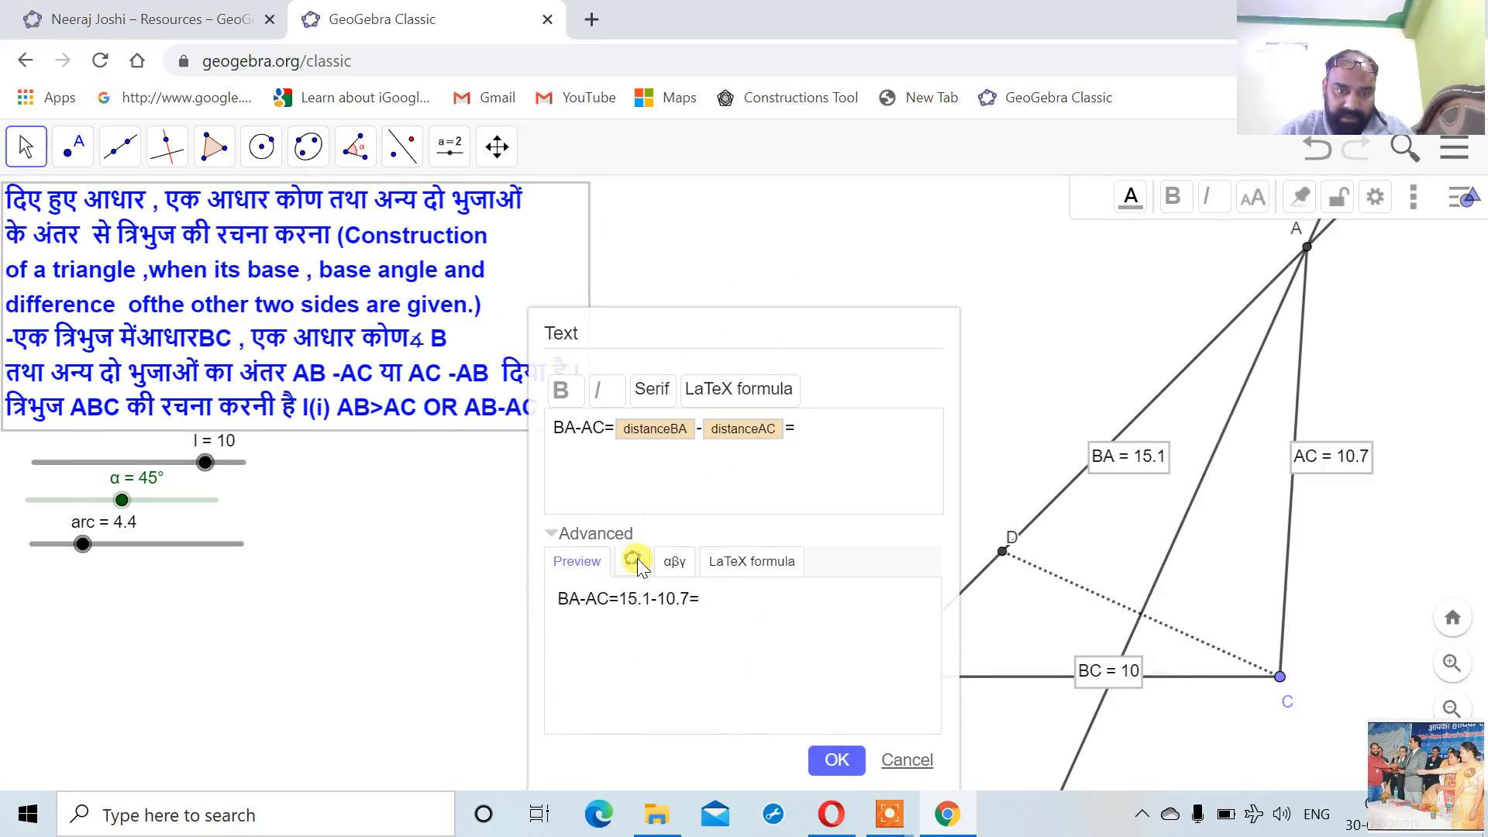
left_click(634, 559)
left_click_drag(932, 668, 929, 612)
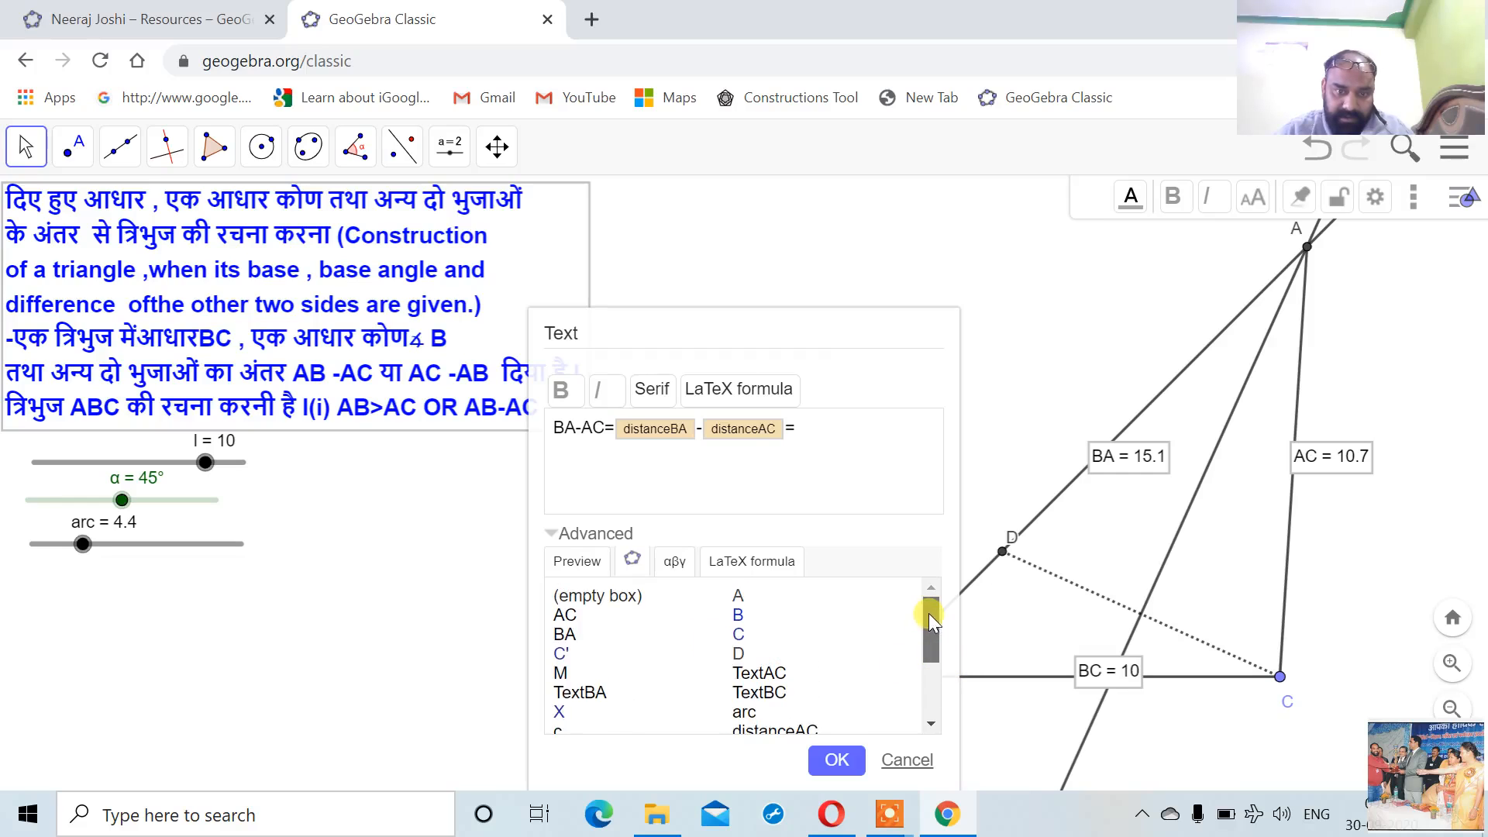
left_click(560, 673)
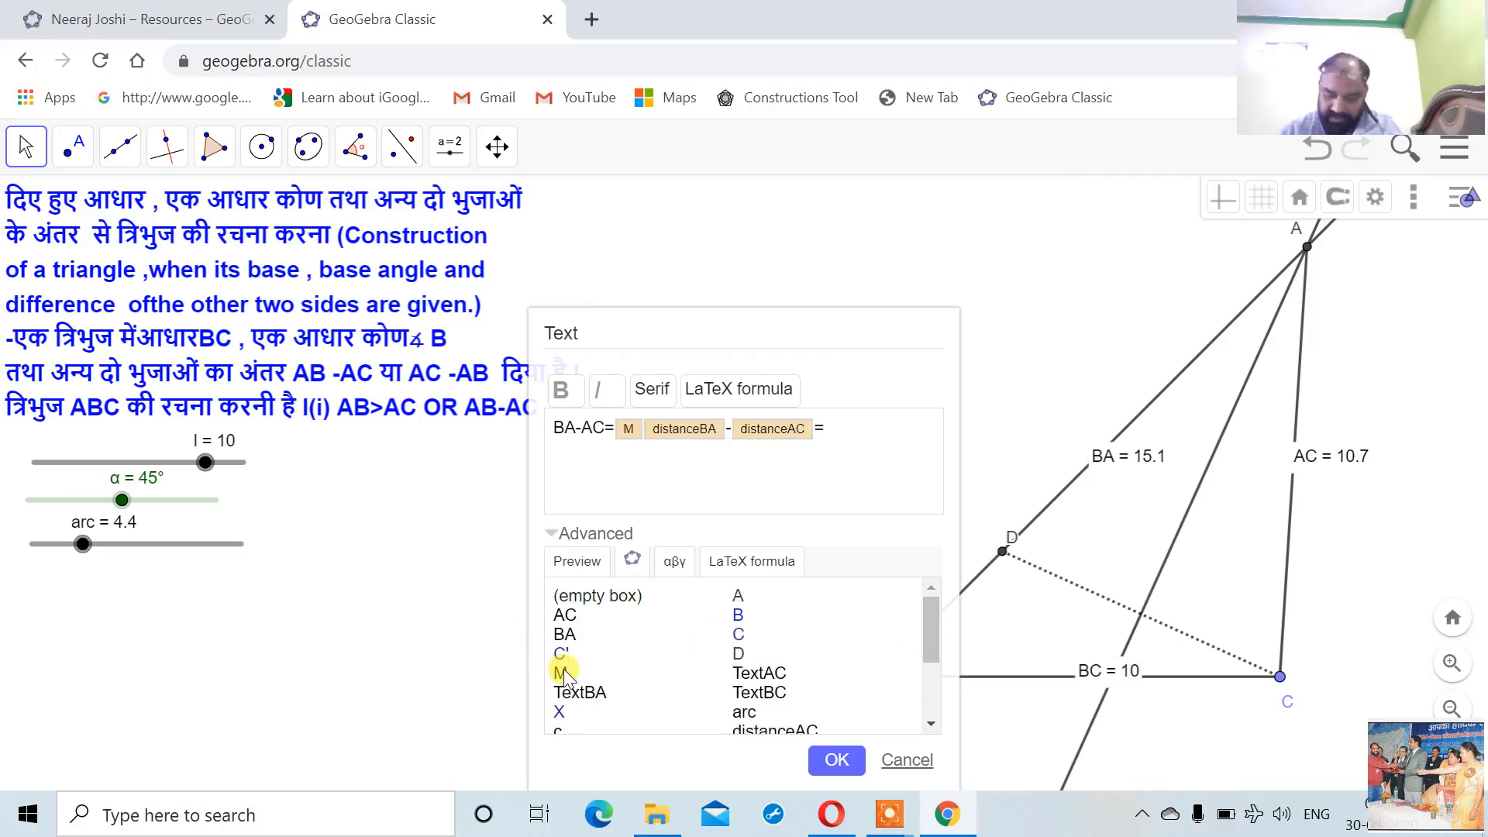
key("BackSpace")
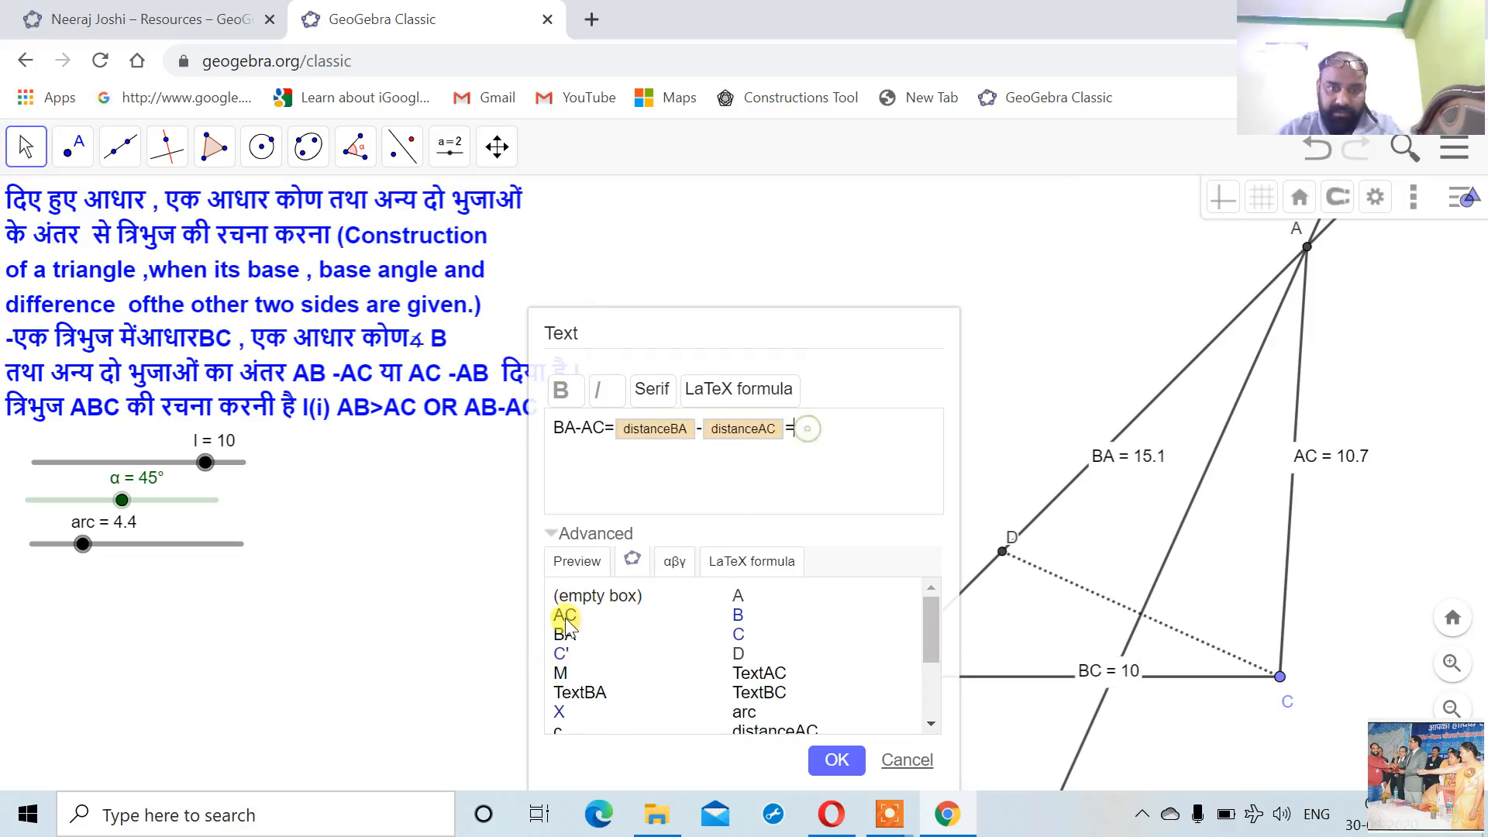
left_click(557, 665)
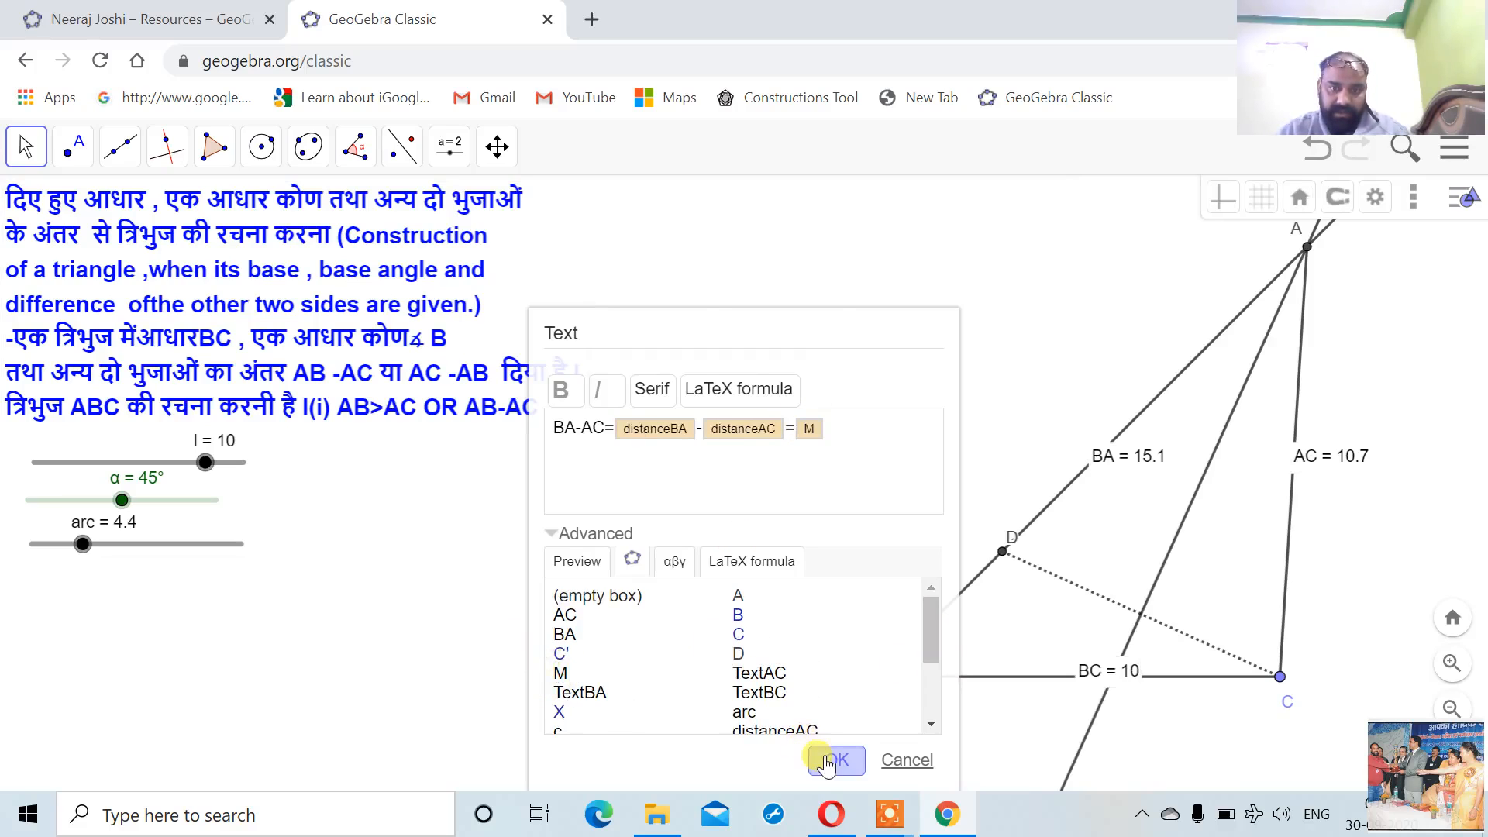
left_click(827, 762)
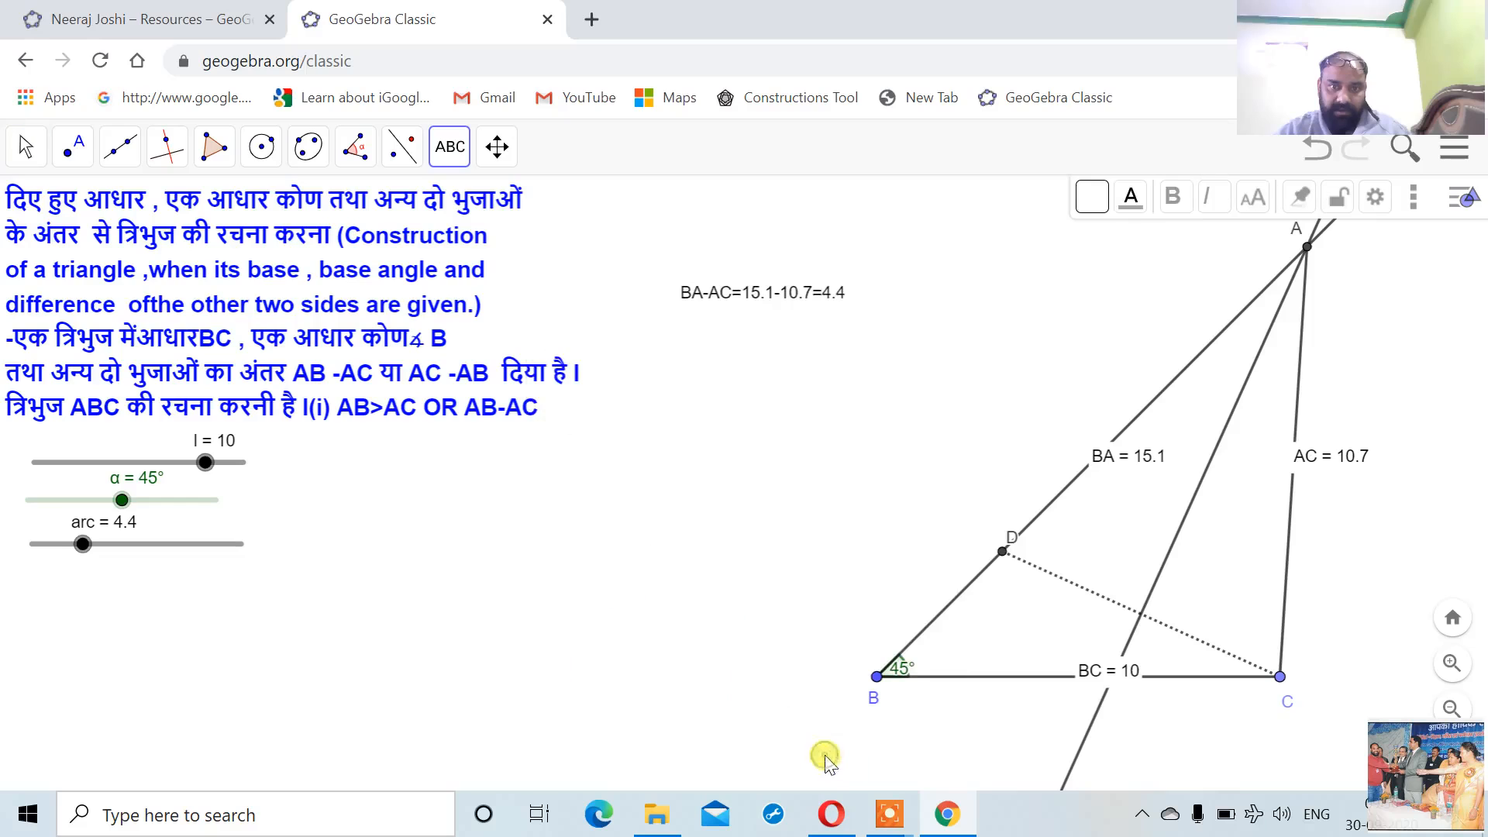
left_click(795, 298)
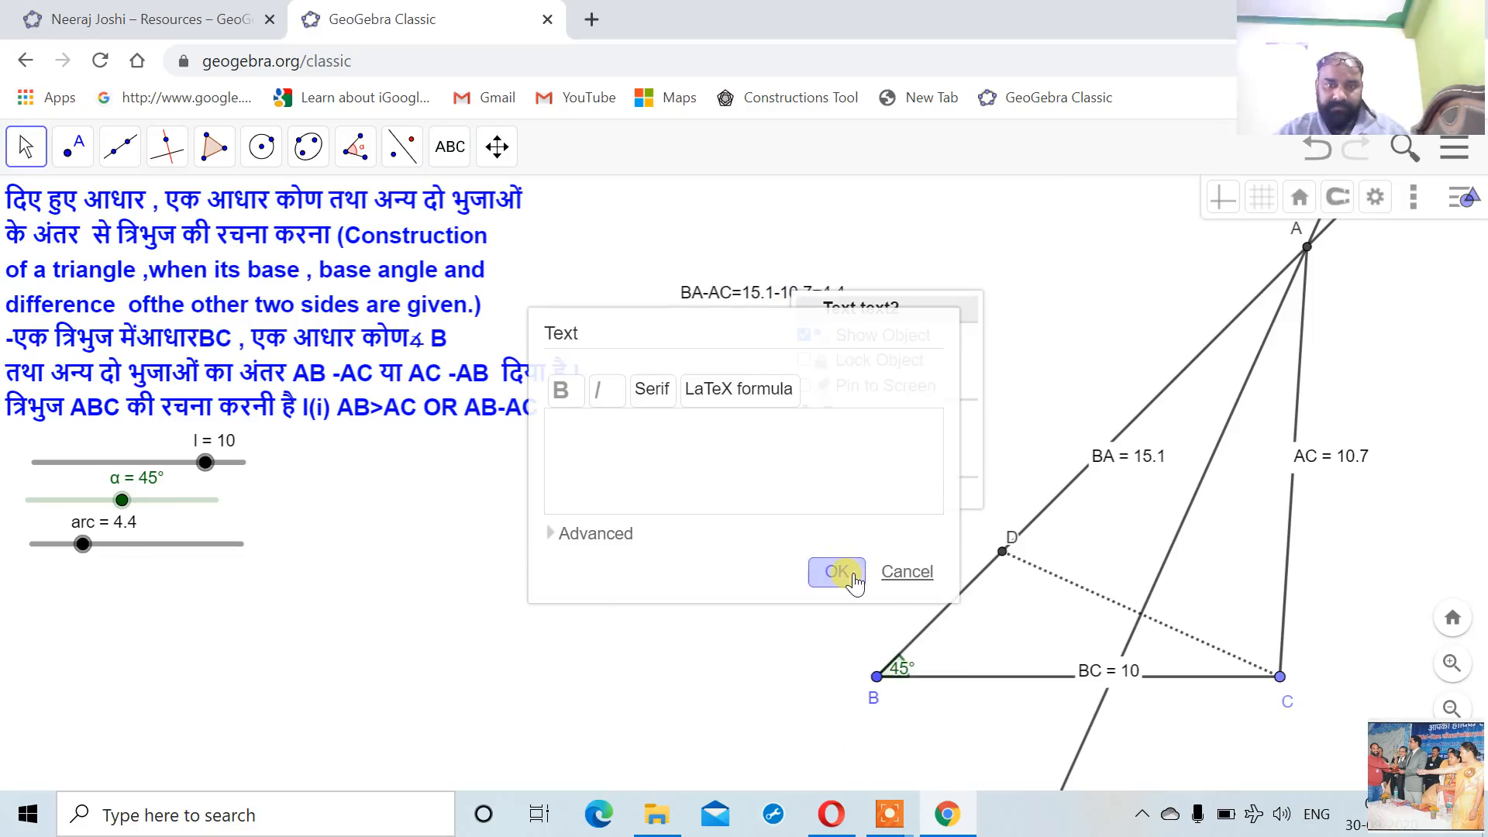
left_click(899, 574)
Format the BA-AC text as bold with medium font size.
left_click(20, 143)
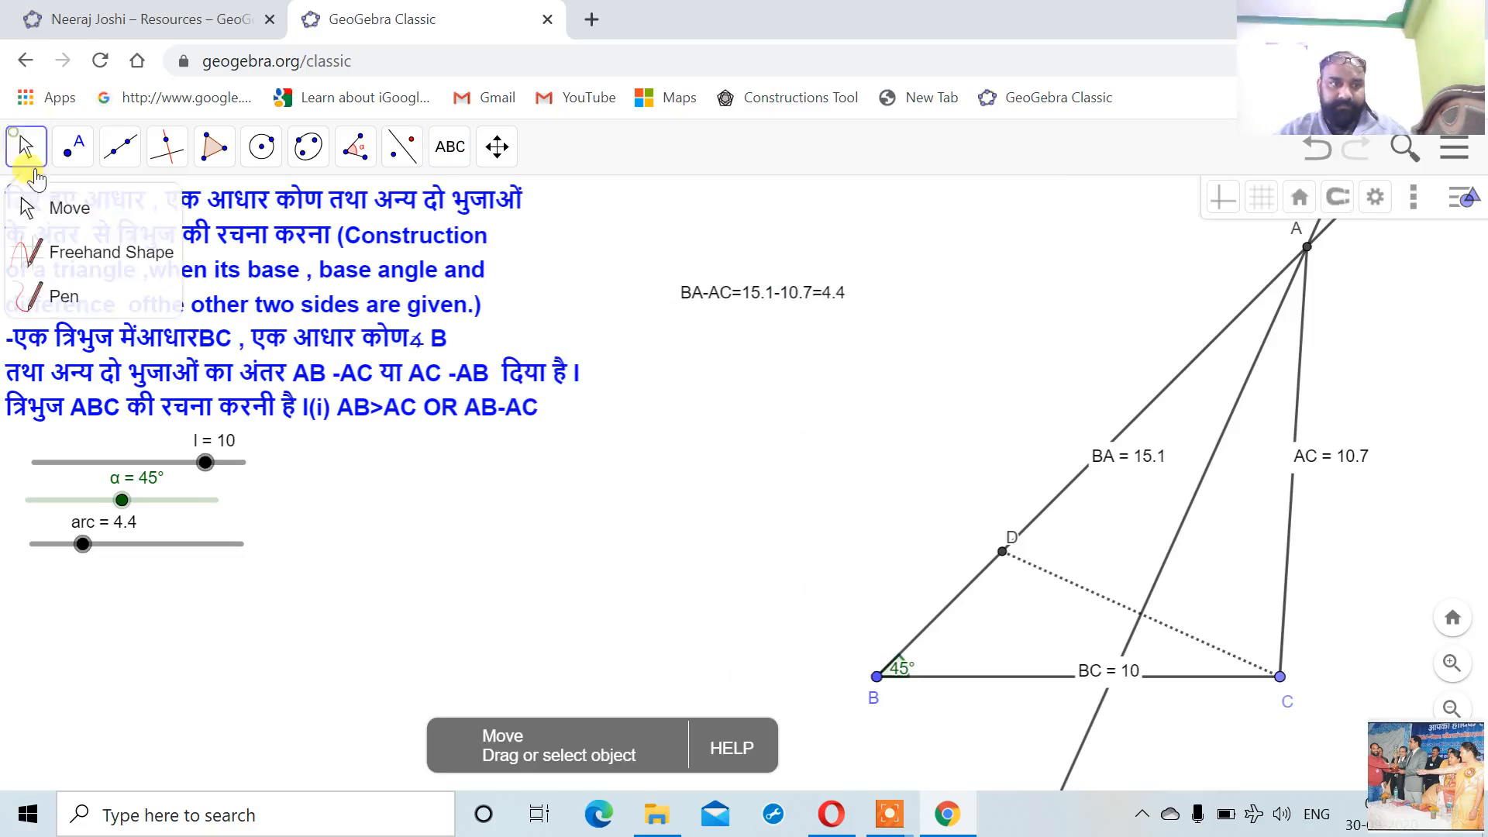
left_click(31, 205)
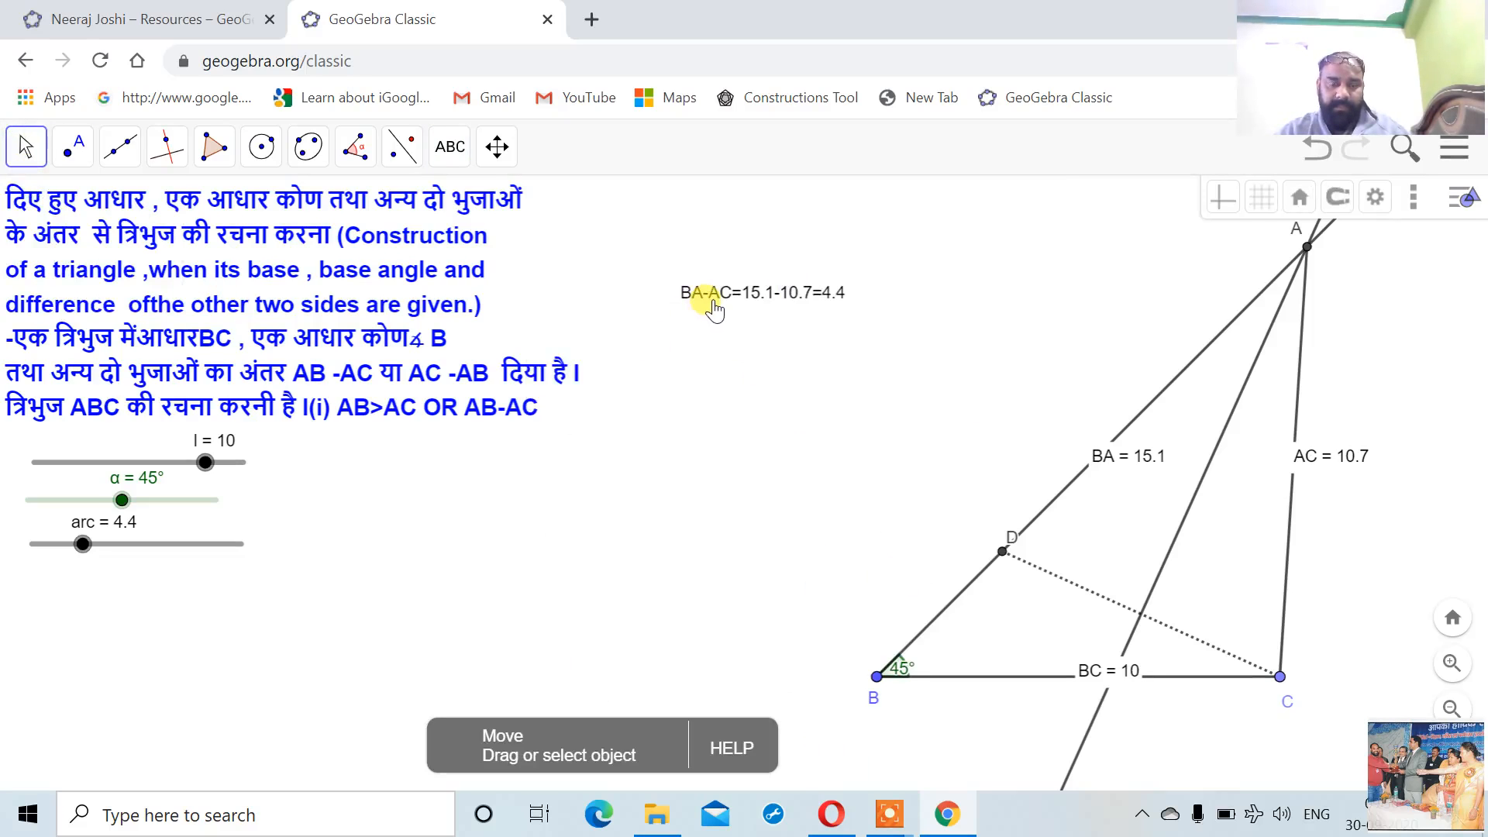
right_click(713, 308)
left_click(765, 497)
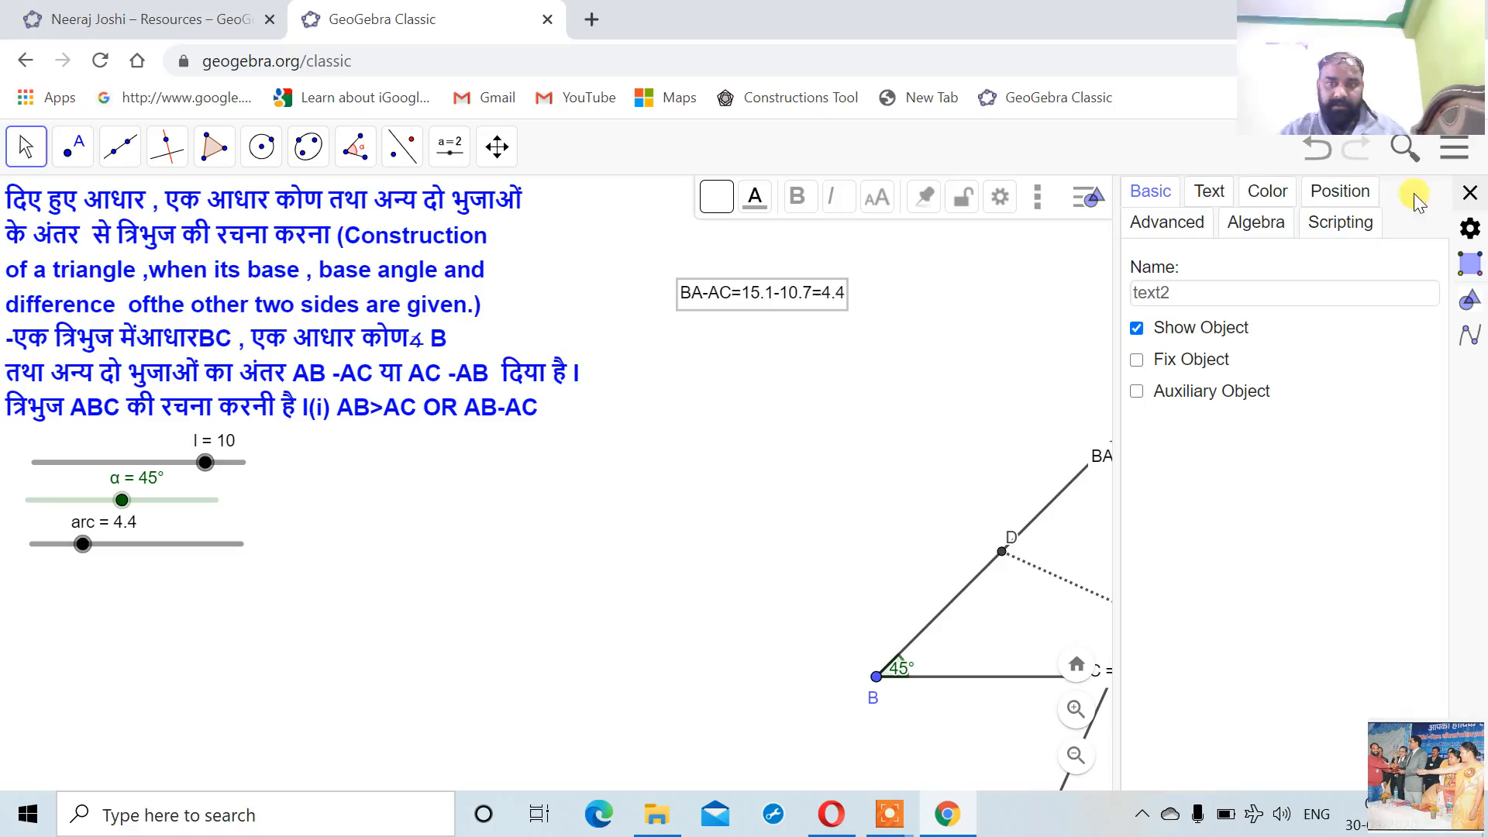
left_click(1209, 191)
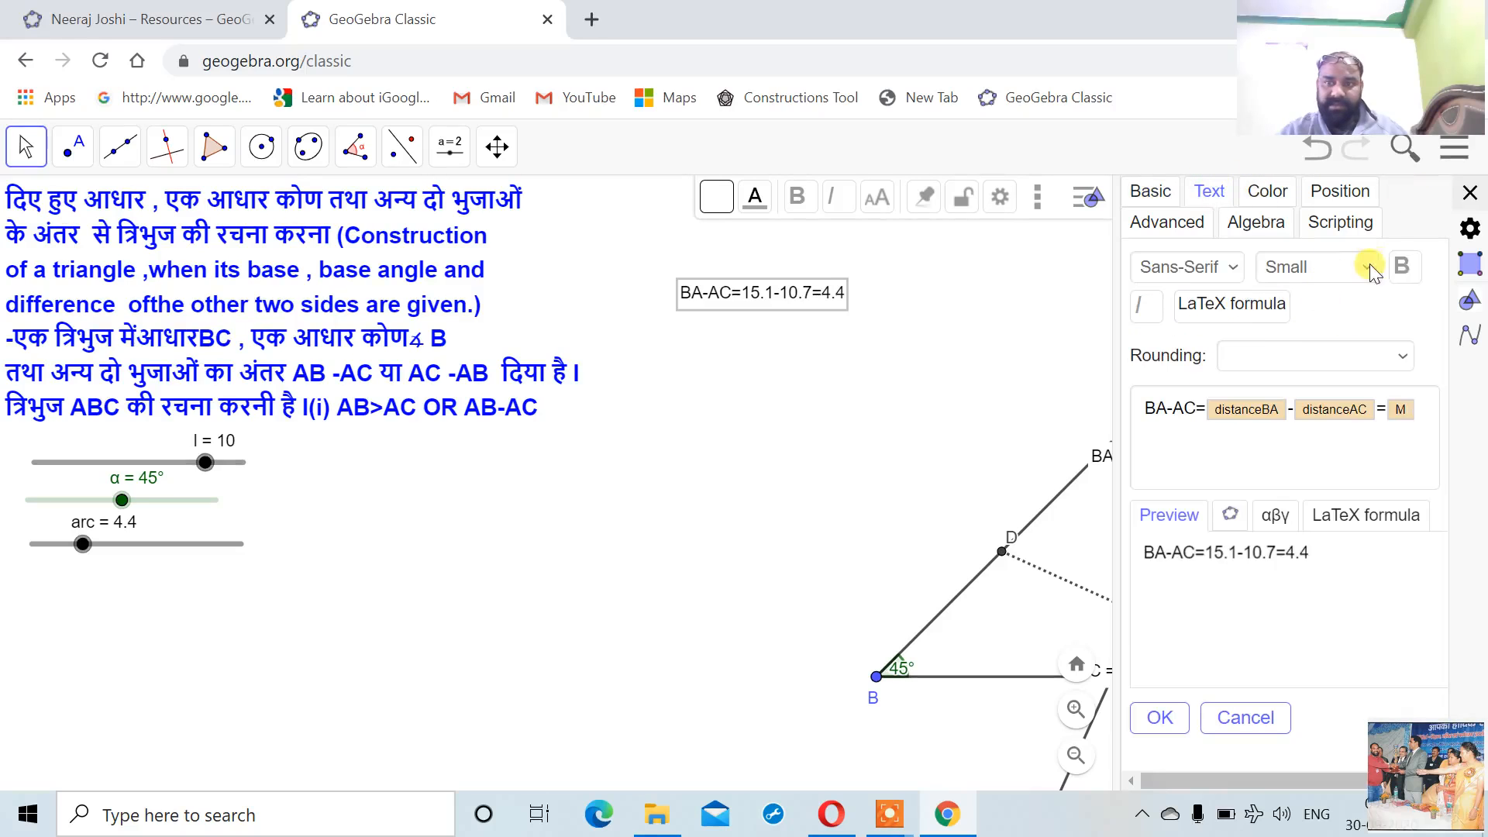
left_click(1402, 266)
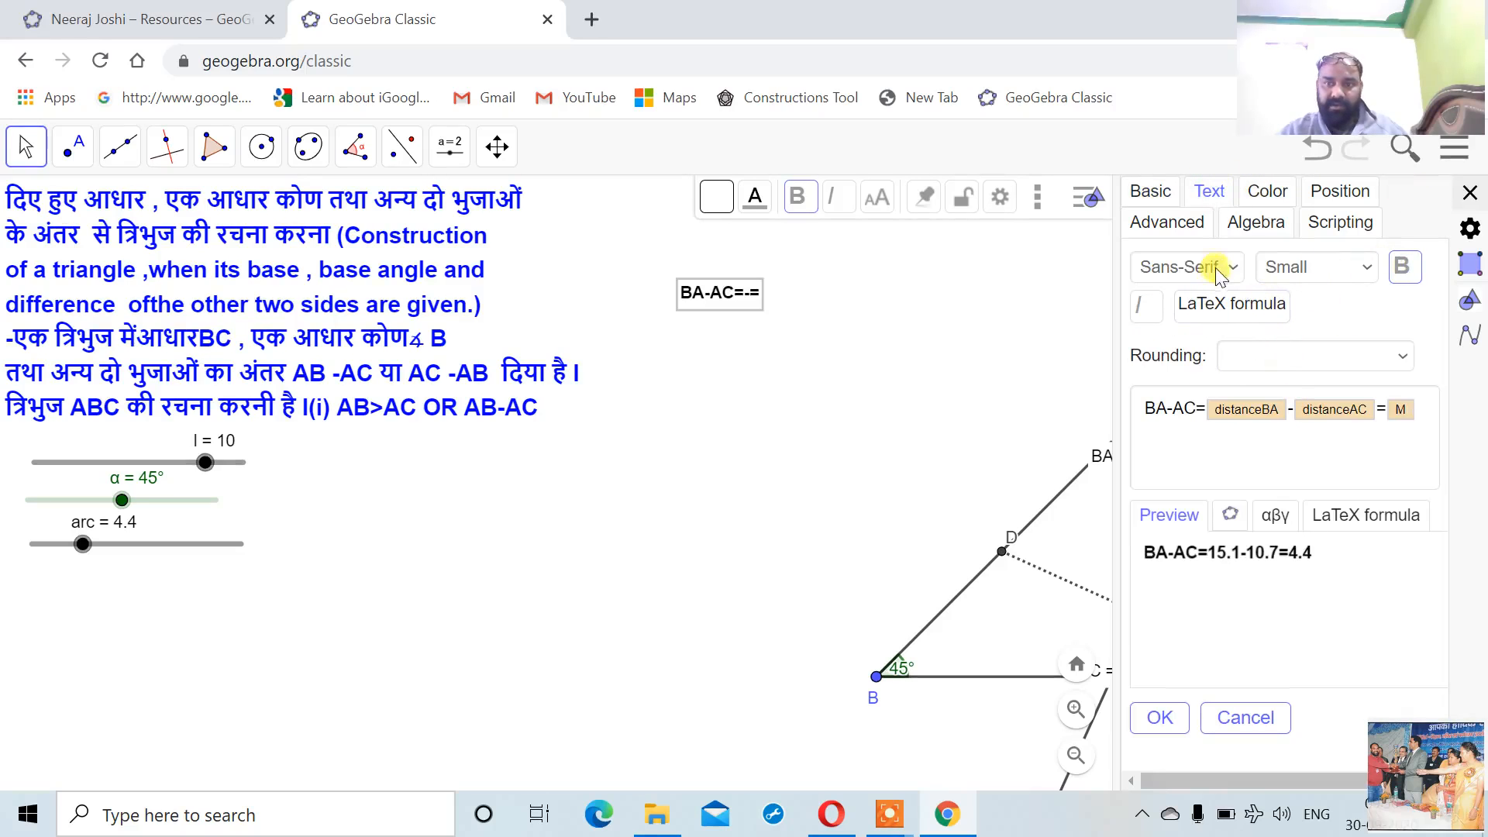
left_click(1272, 267)
left_click(1291, 355)
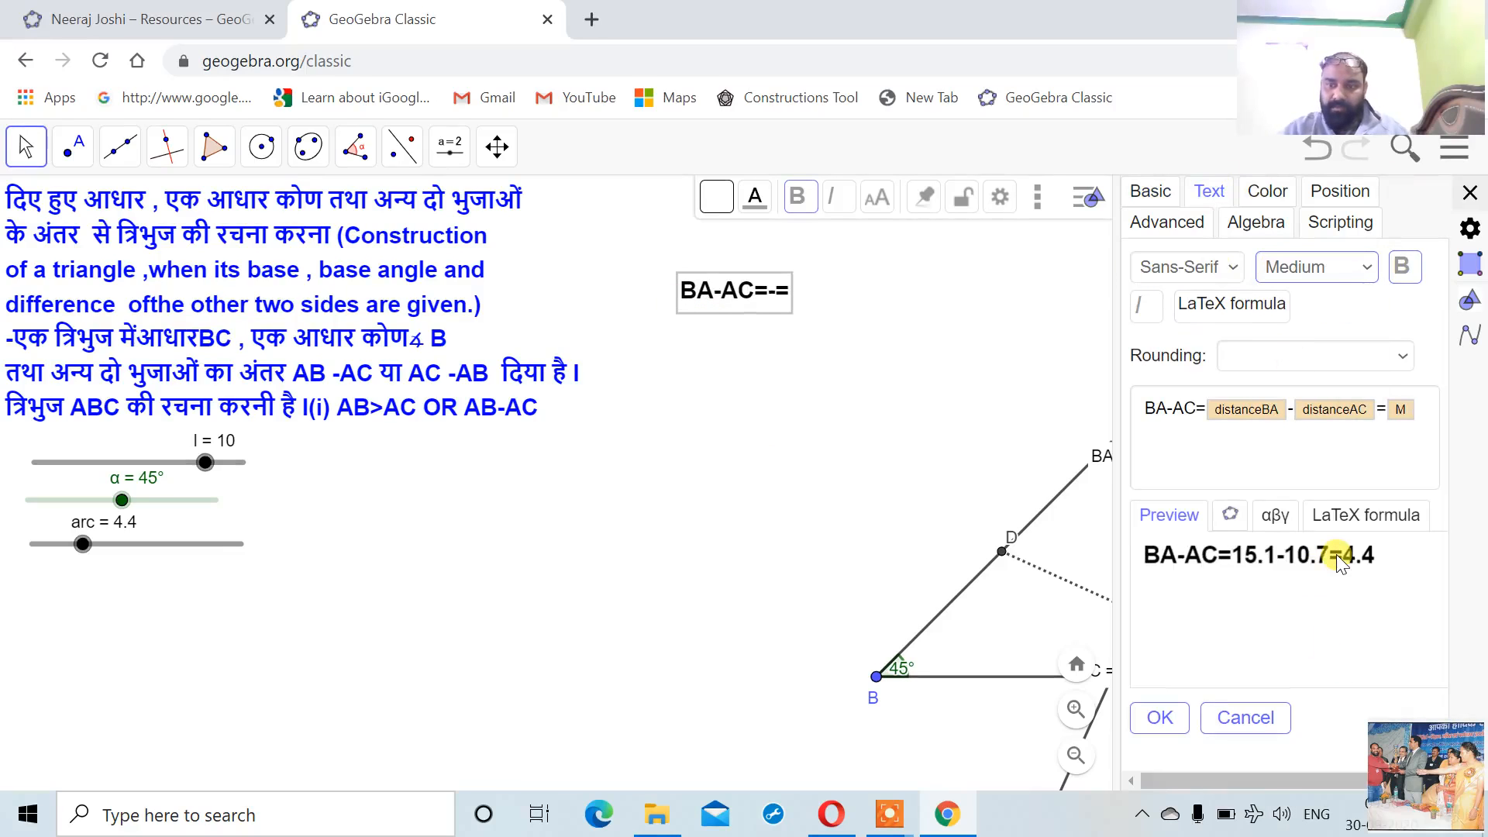
Try to split the BA-AC text into three lines by adding a line break before each equals sign.
left_click(1199, 413)
key("Return")
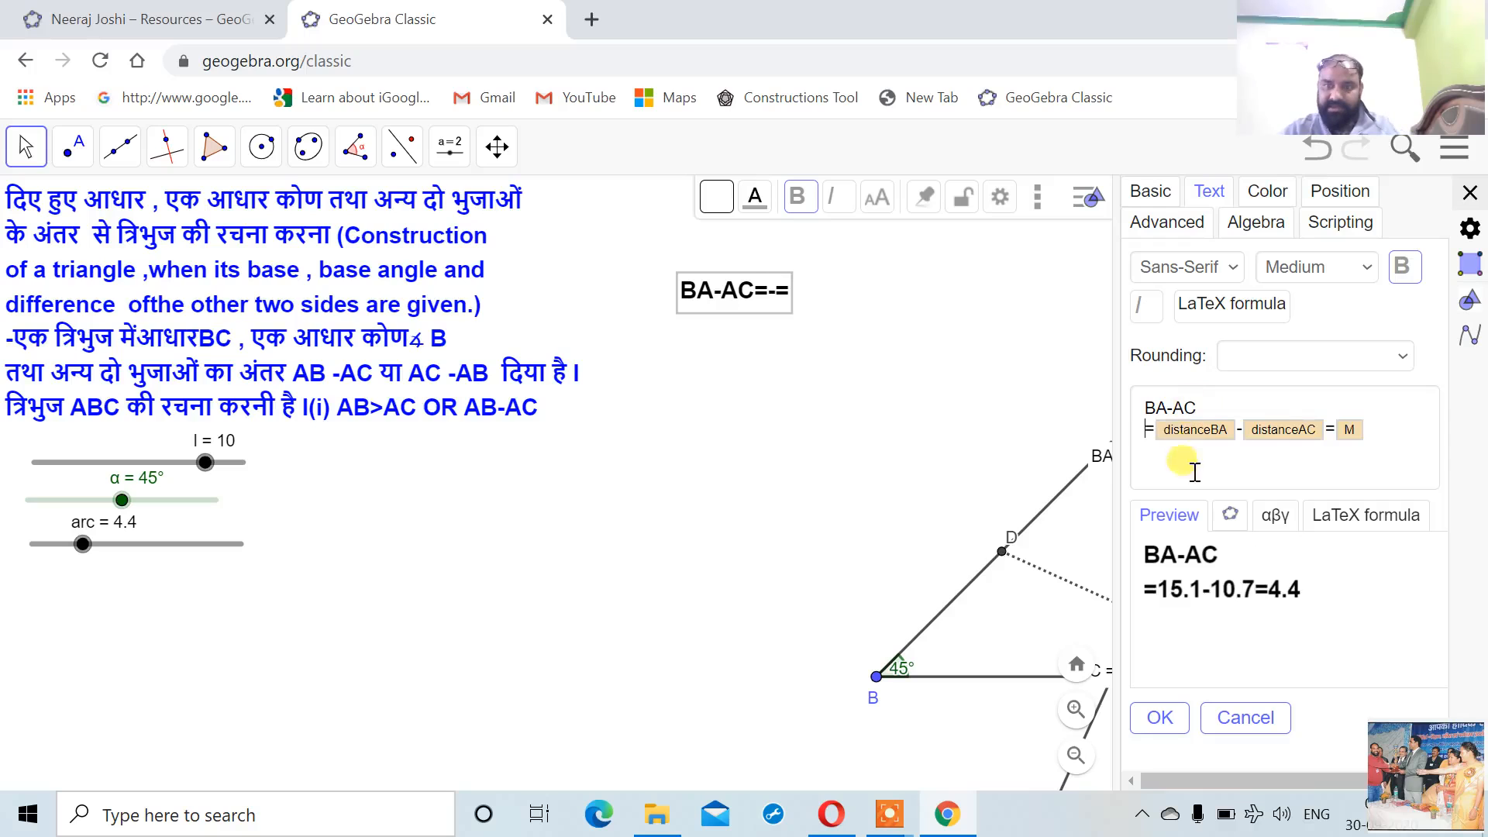
left_click(1328, 428)
key("Return")
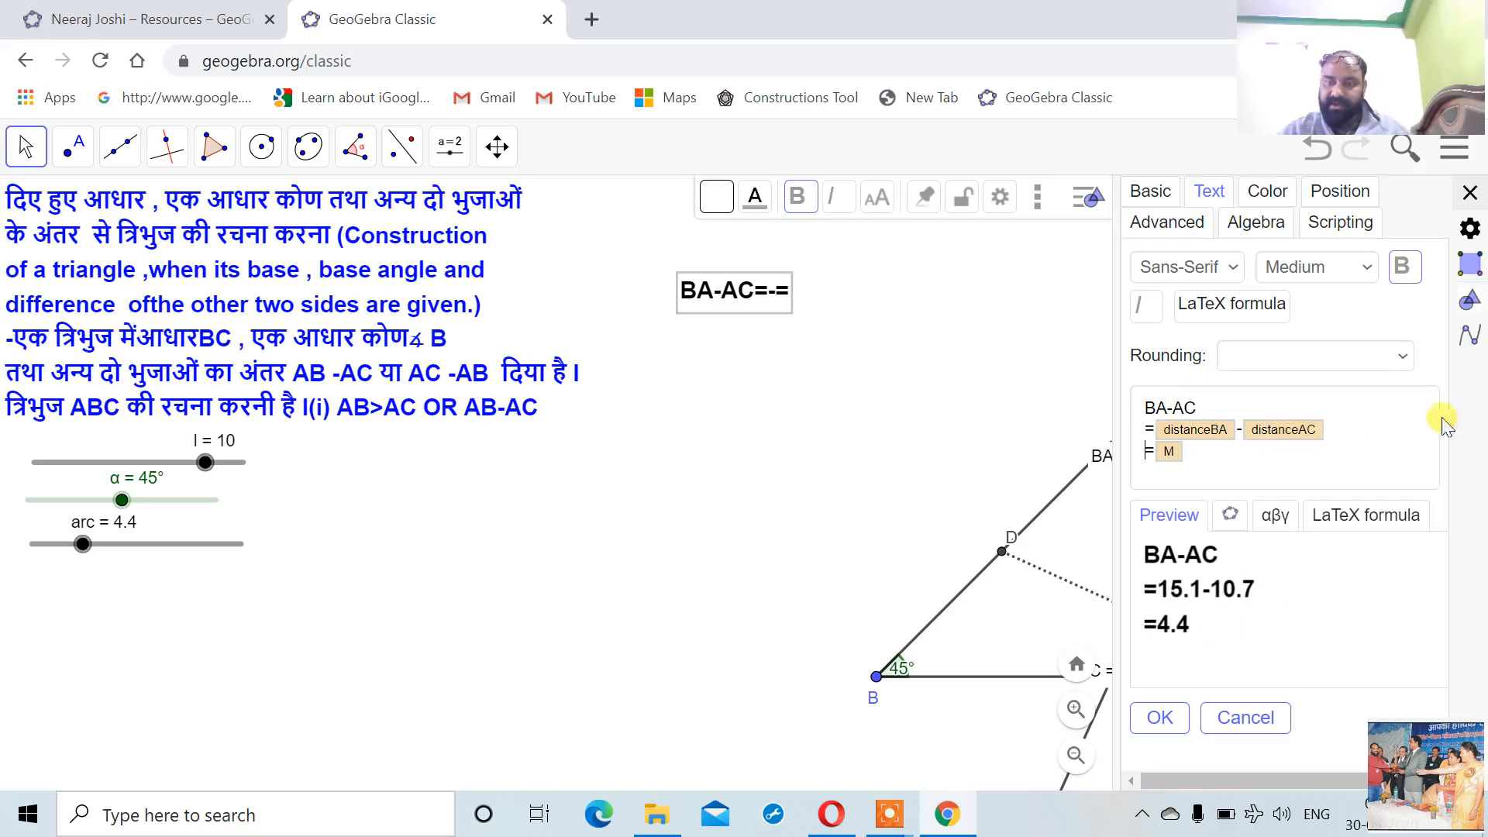
Give the BA-AC text a bright green background colour (#33FF00).
left_click(1263, 190)
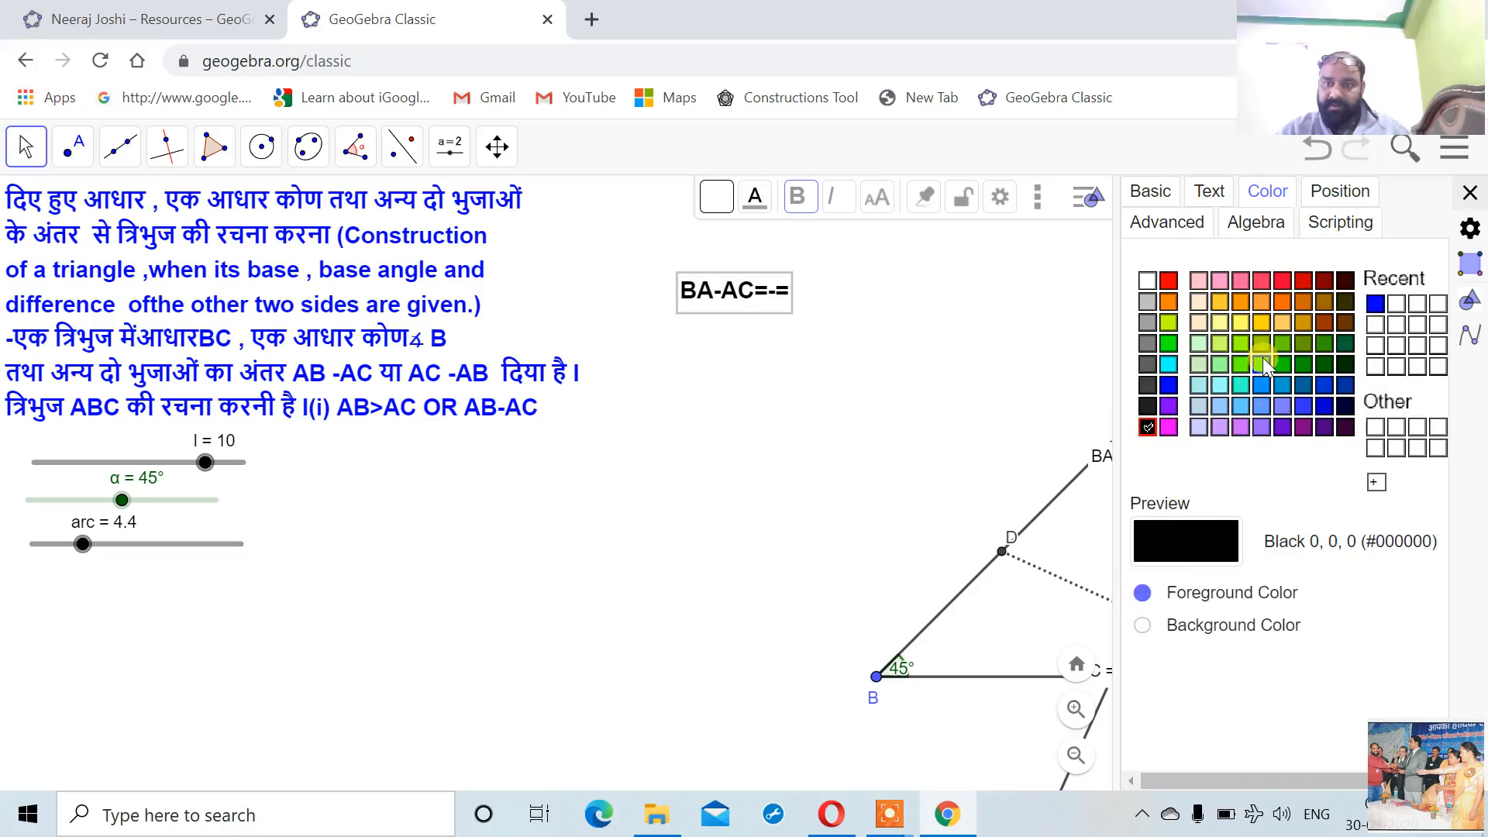
left_click(1139, 628)
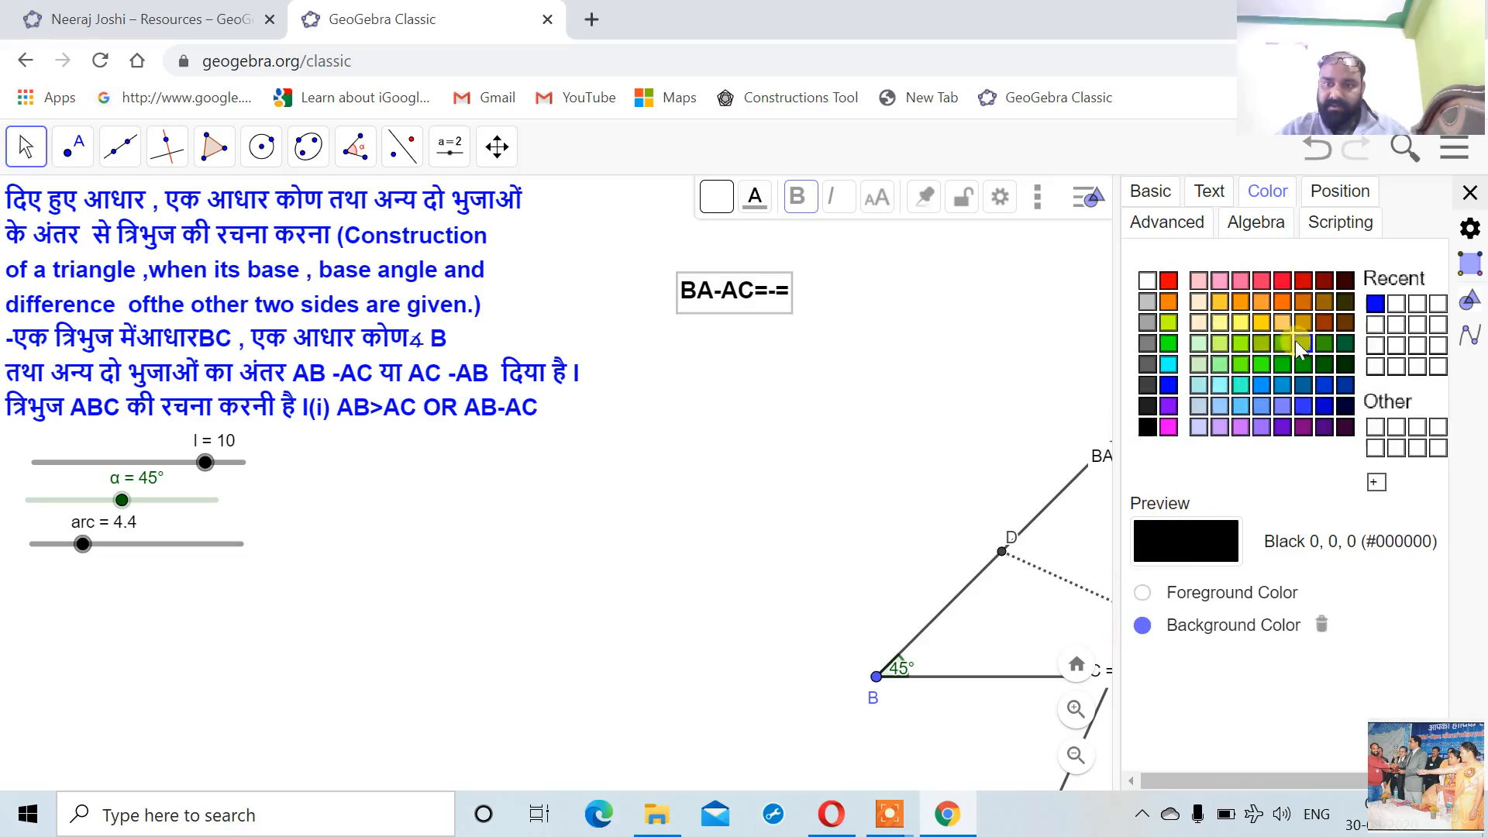
left_click(1262, 364)
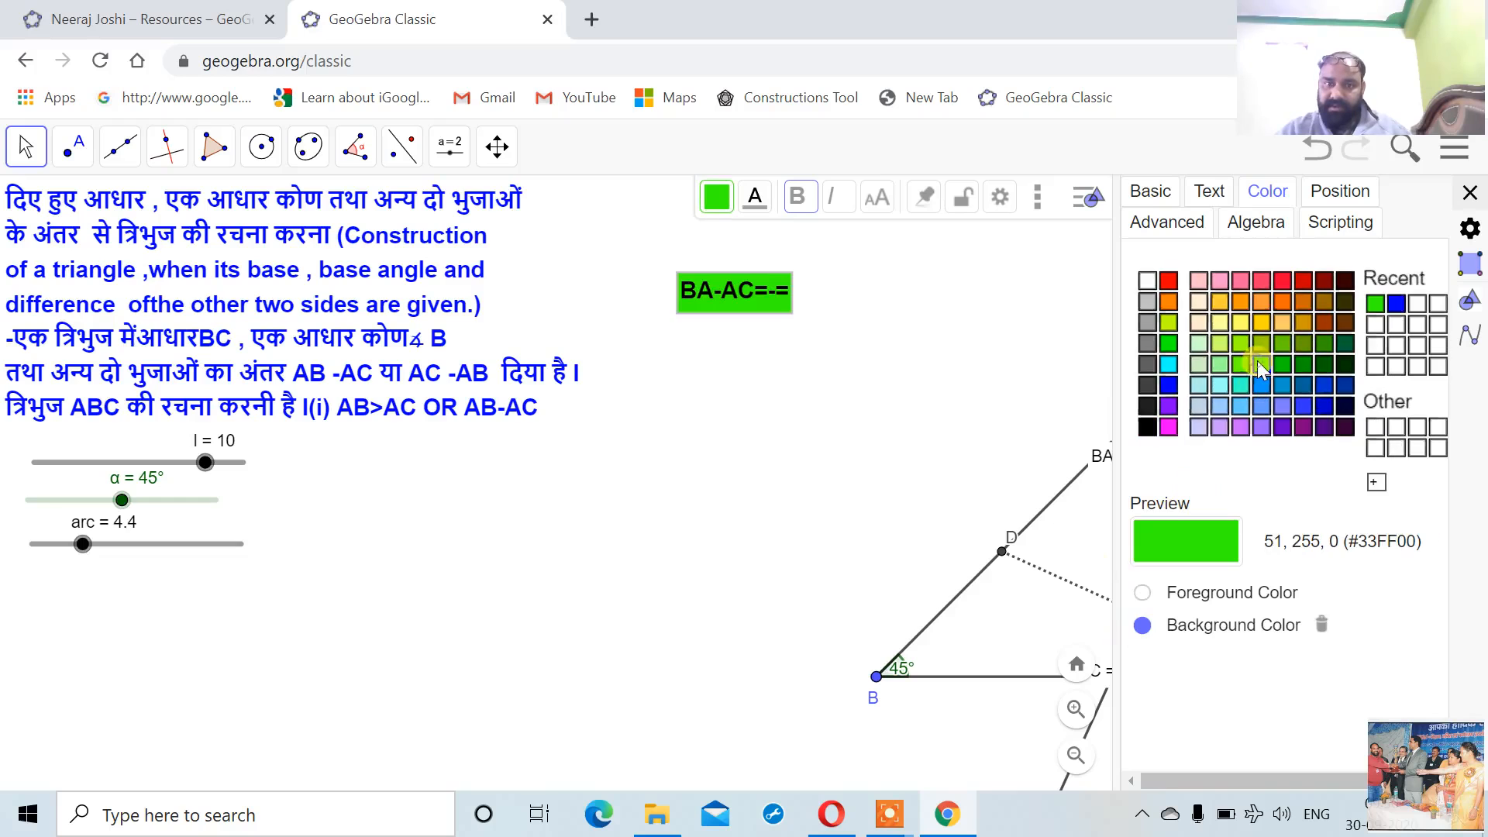
left_click(1144, 594)
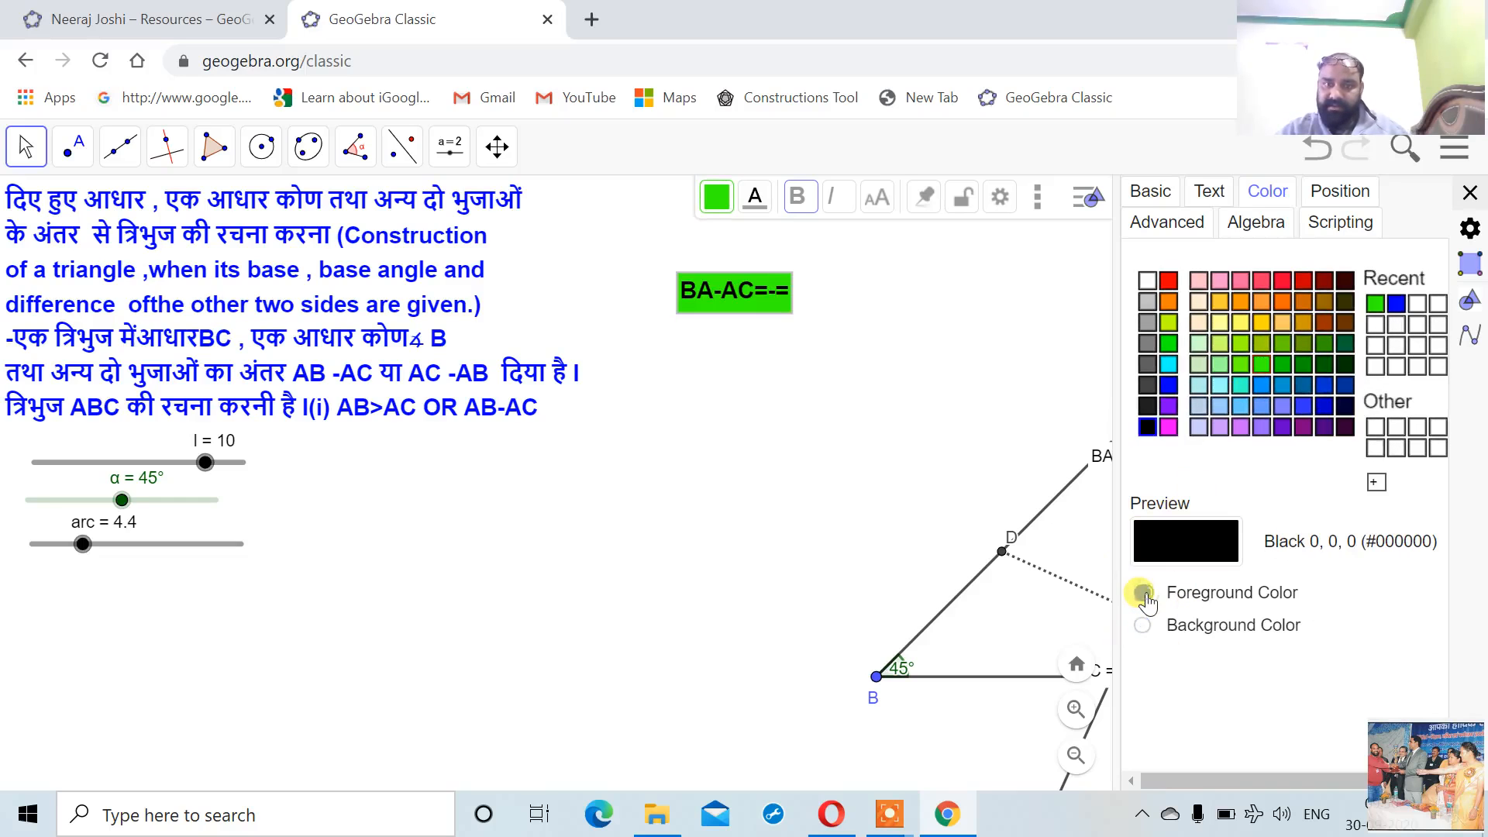
Break the BA-AC text into three lines, each new line starting with an equals sign, apply it and close the properties.
left_click(1209, 191)
left_click(1155, 721)
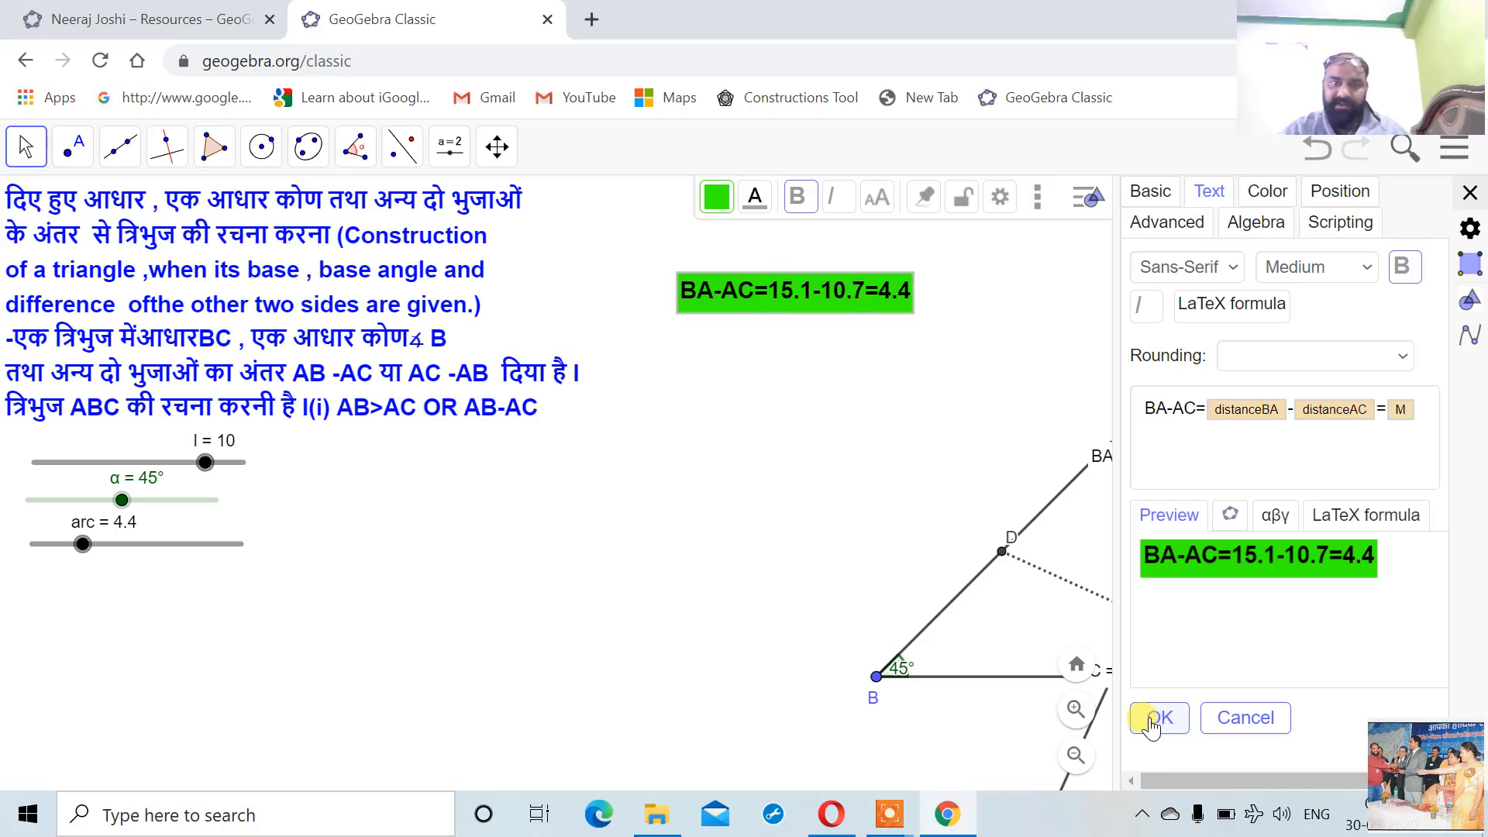
left_click(1200, 411)
key("Return")
key("Return")
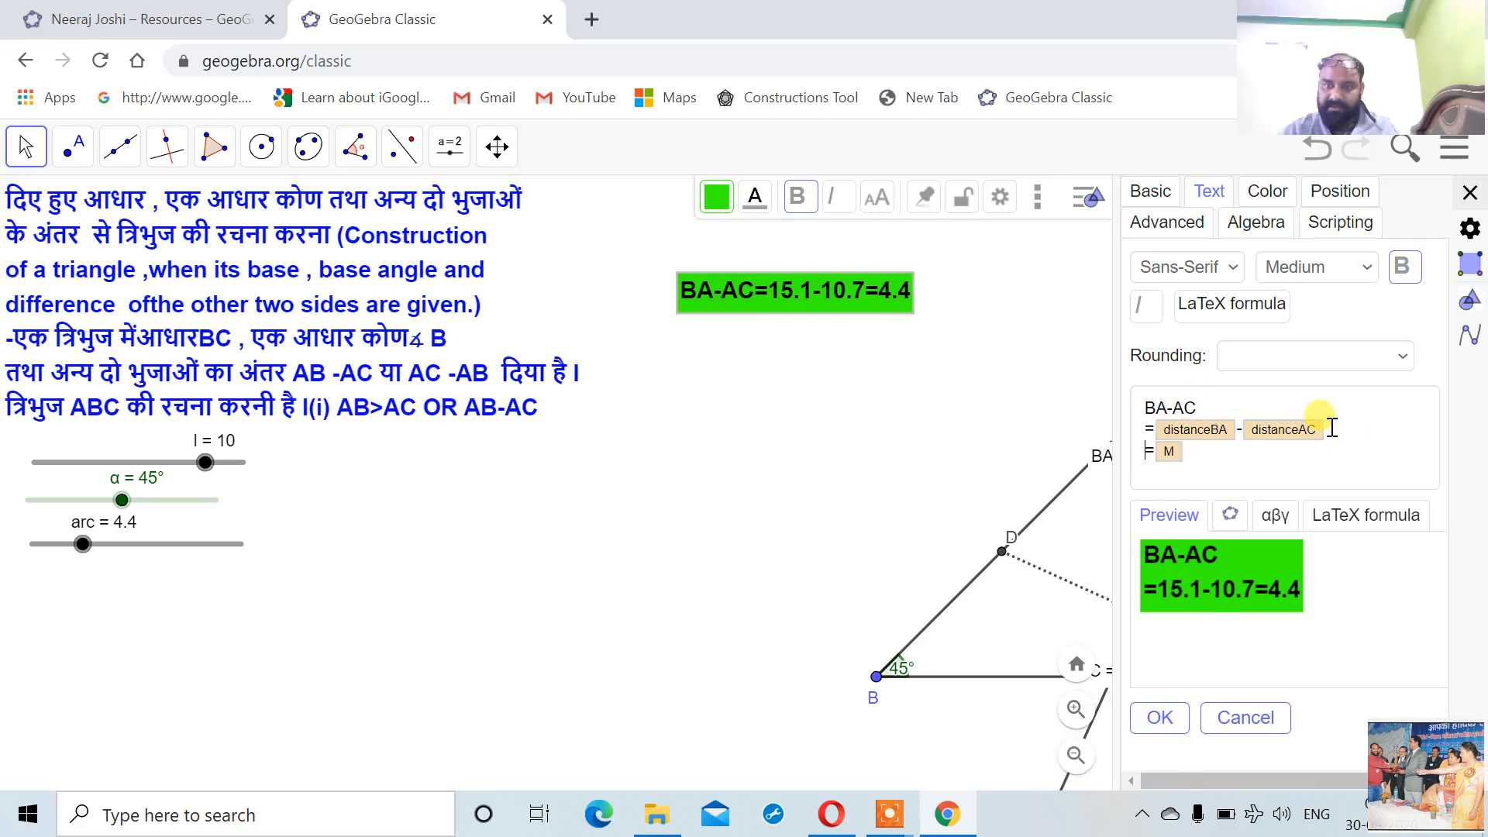
left_click(1158, 719)
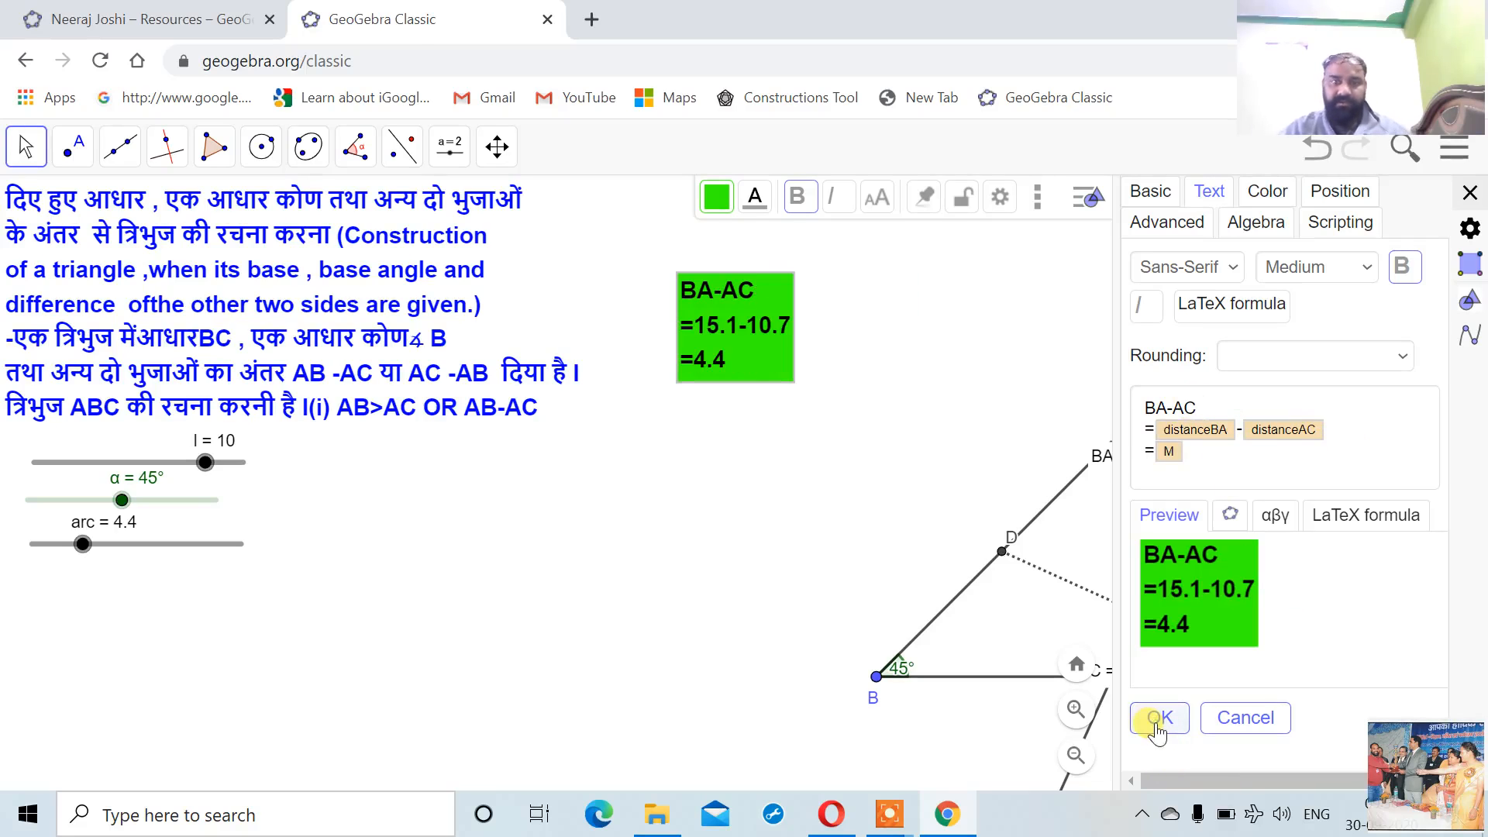
left_click(1471, 191)
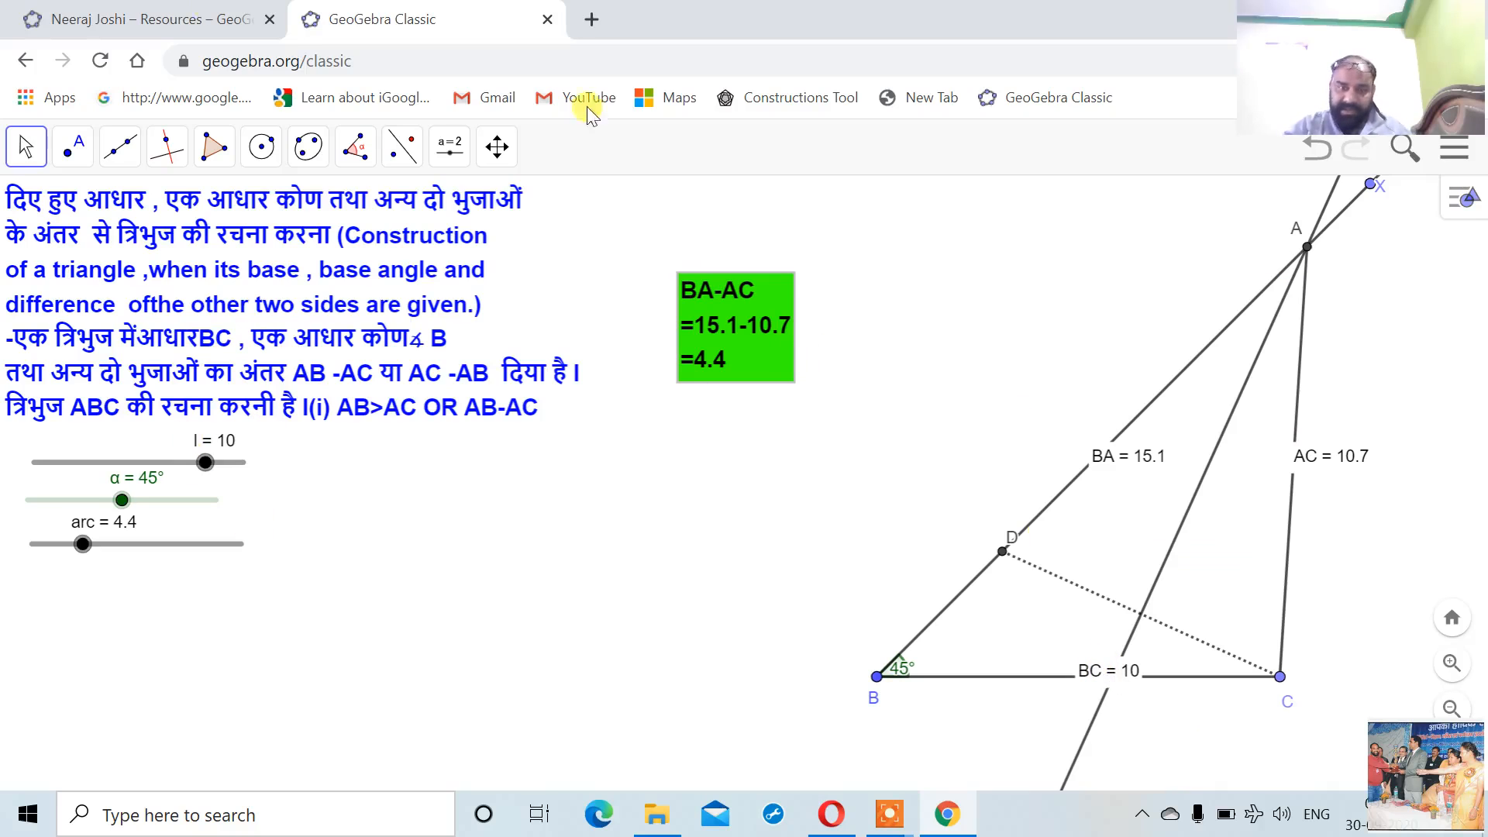
Move the length labels of BC, BA and AC off their segments to just outside the triangle.
left_click(26, 146)
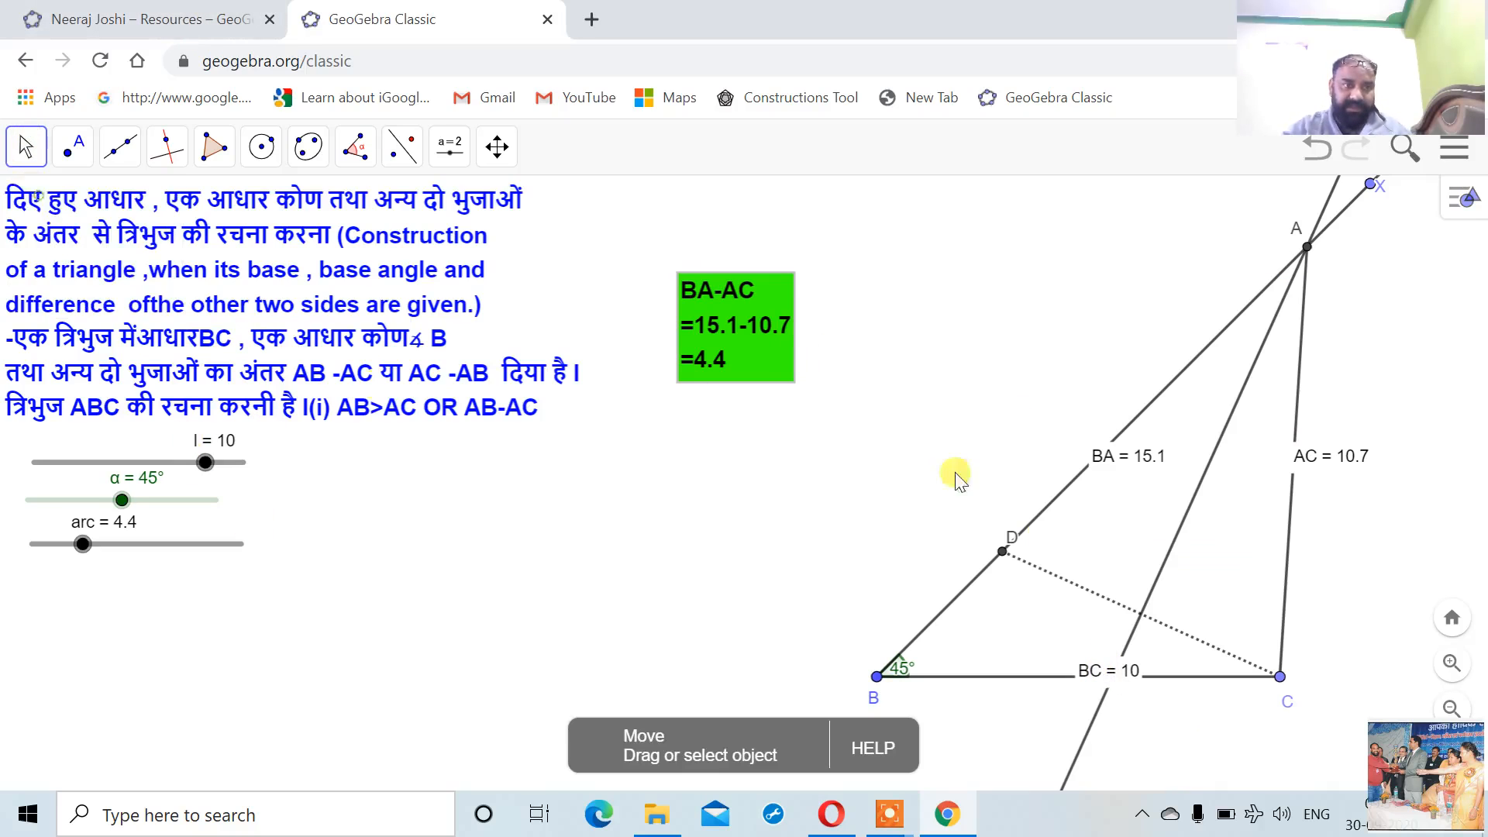
left_click_drag(1086, 668, 1048, 717)
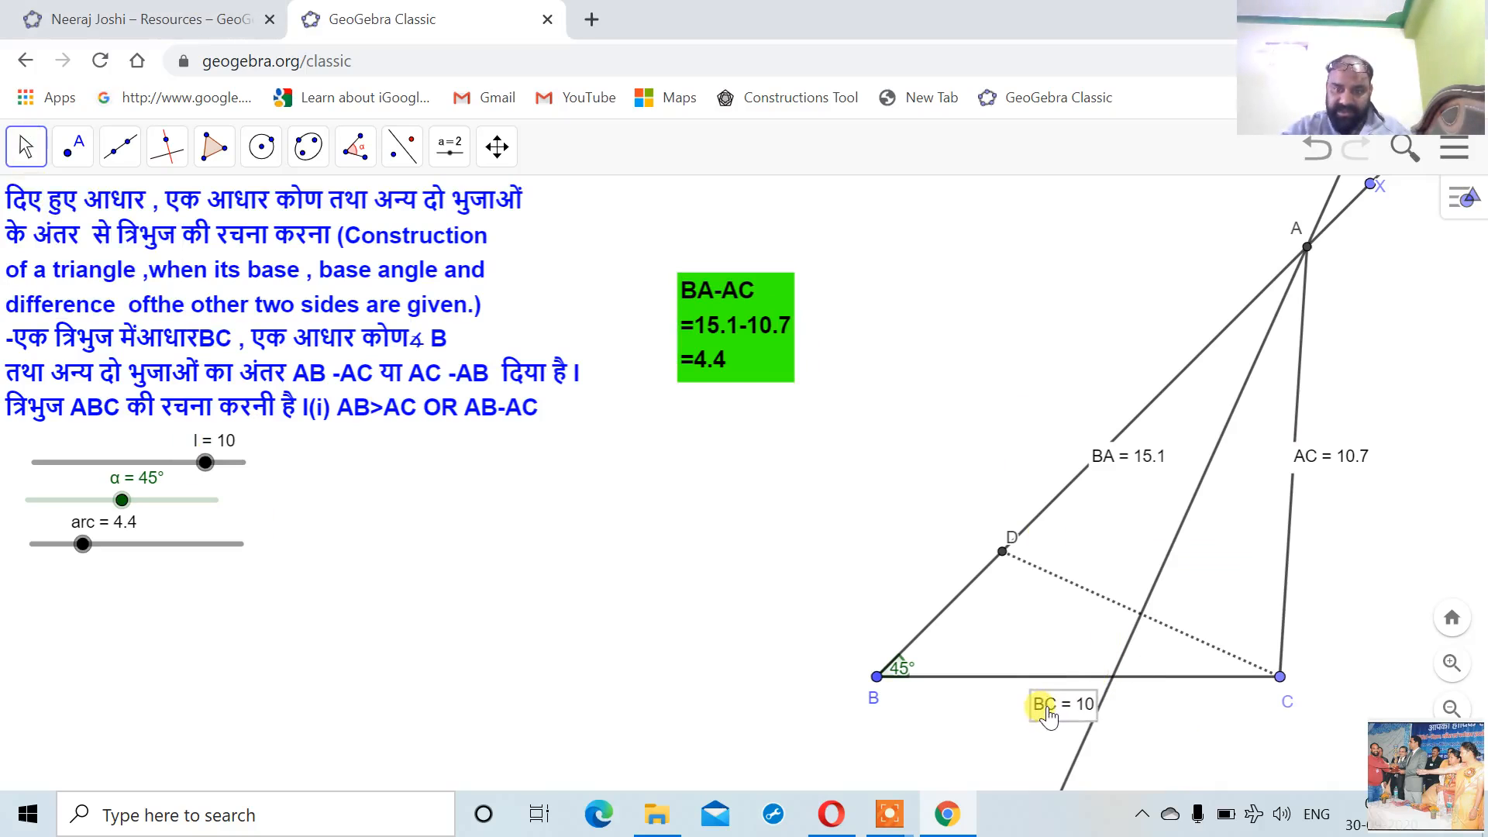
left_click_drag(1155, 456, 1061, 453)
left_click_drag(1310, 457, 1355, 493)
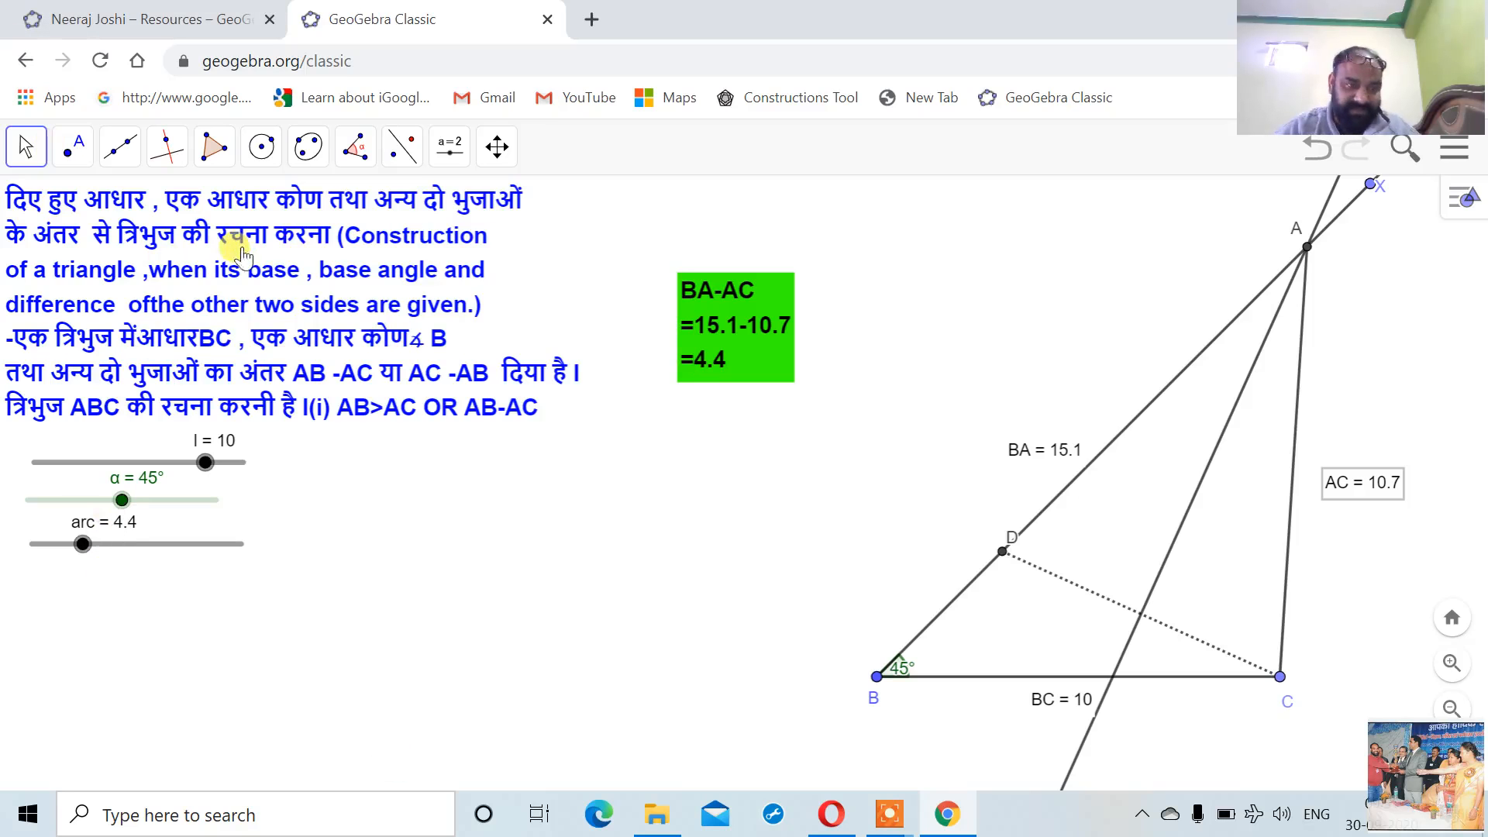
Vary the base angle α with its slider and leave it at 46°.
mouse_move(132, 507)
left_mouse_down()
mouse_move(156, 507)
mouse_move(107, 505)
left_mouse_up()
left_click_drag(78, 506, 124, 504)
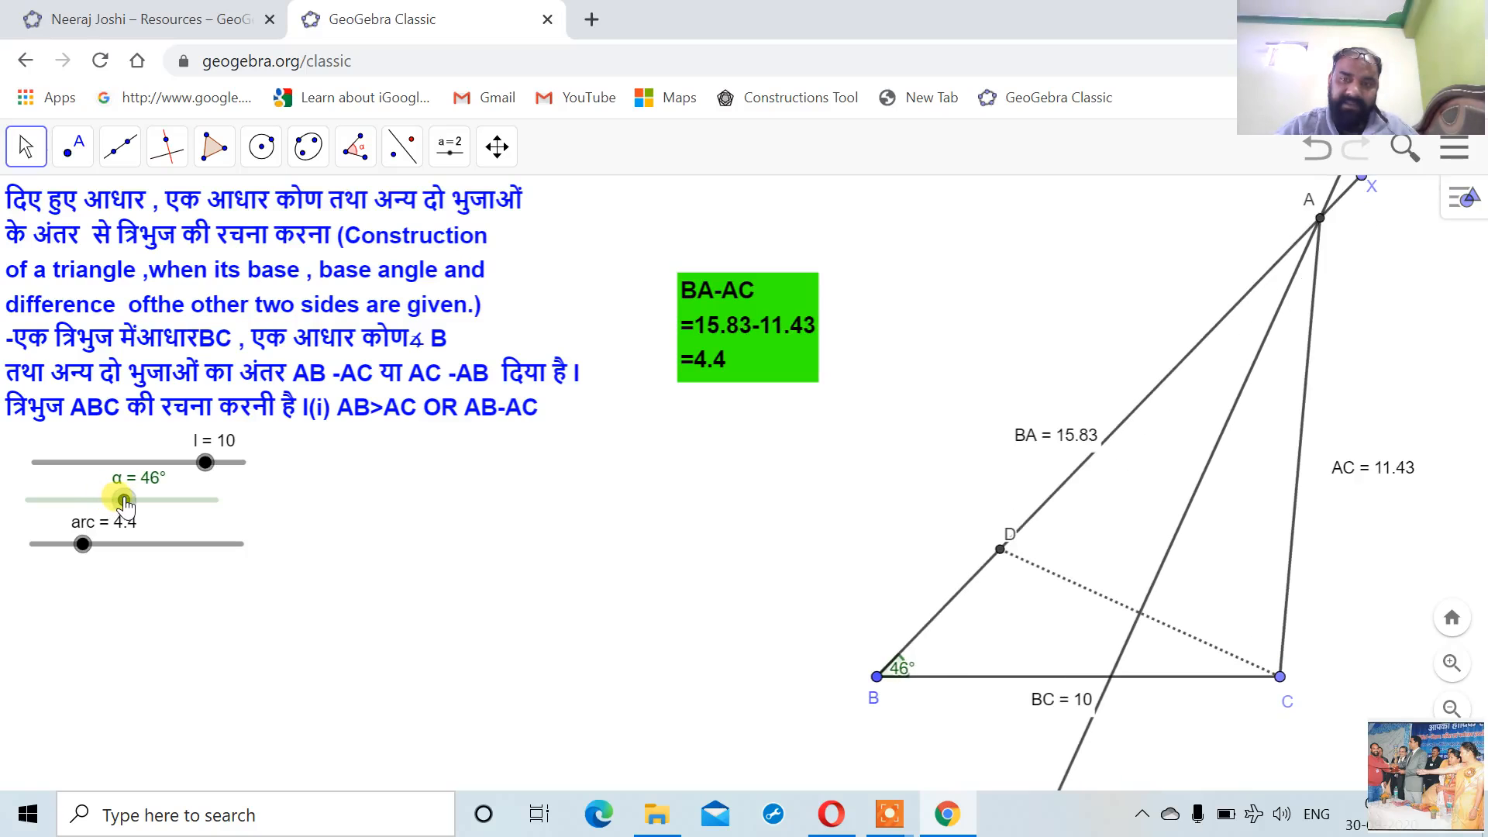